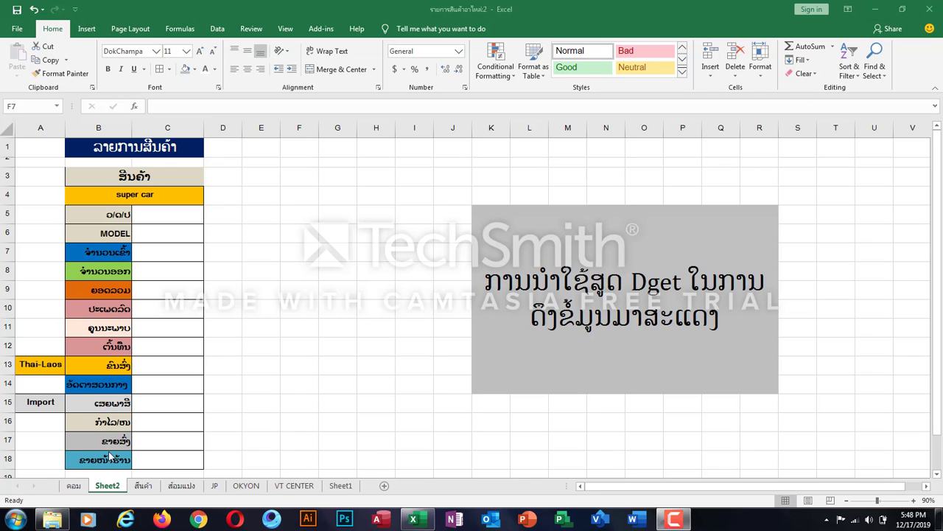
Step: Examine the product table on the คอม sheet and the matching field labels of the lookup form on Sheet2
left_click(84, 493)
left_click(74, 487)
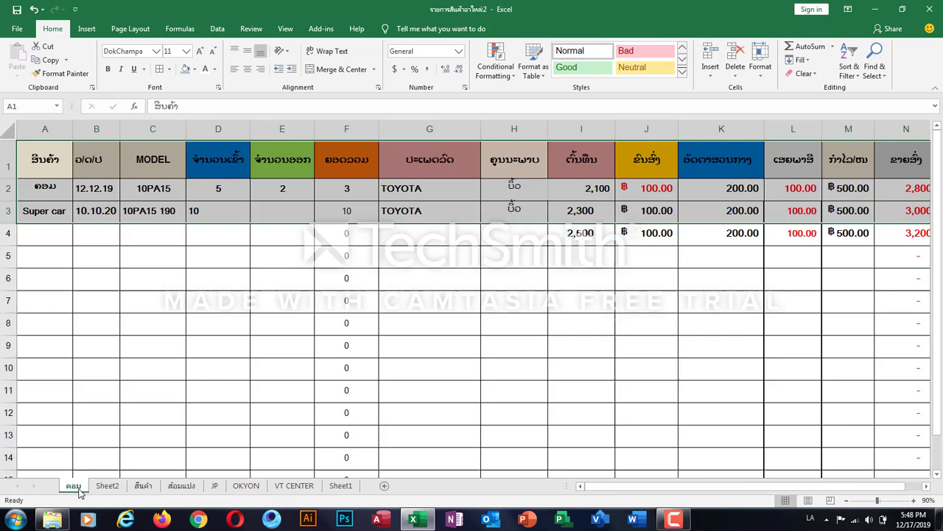
left_click(65, 165)
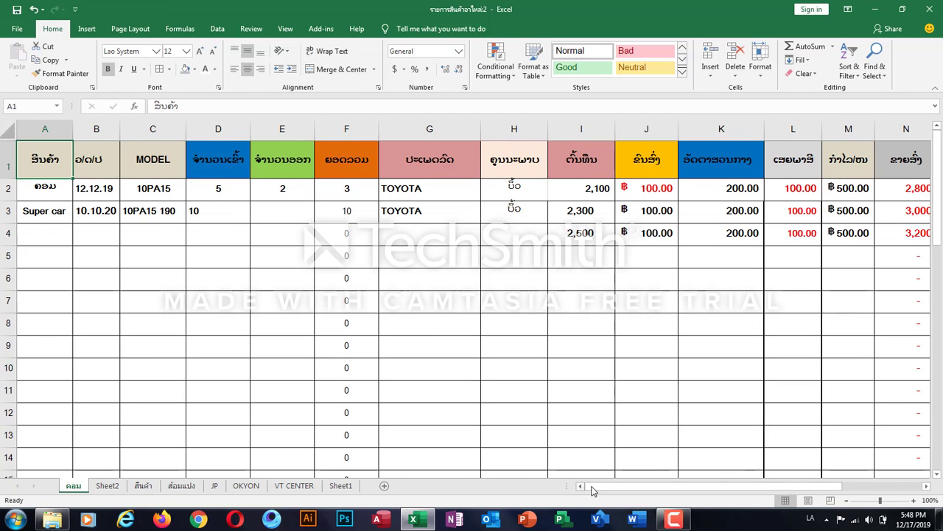
left_click_drag(677, 493, 656, 504)
left_click(107, 486)
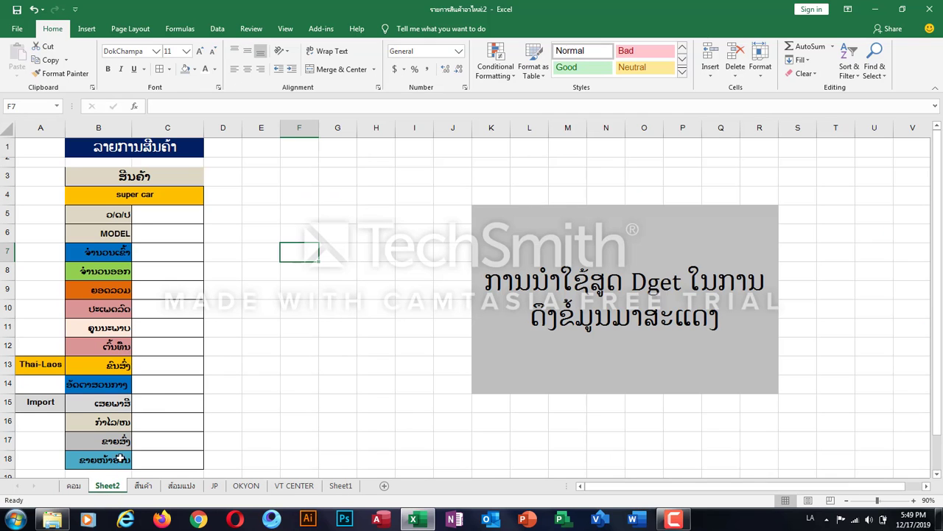
left_click(250, 184)
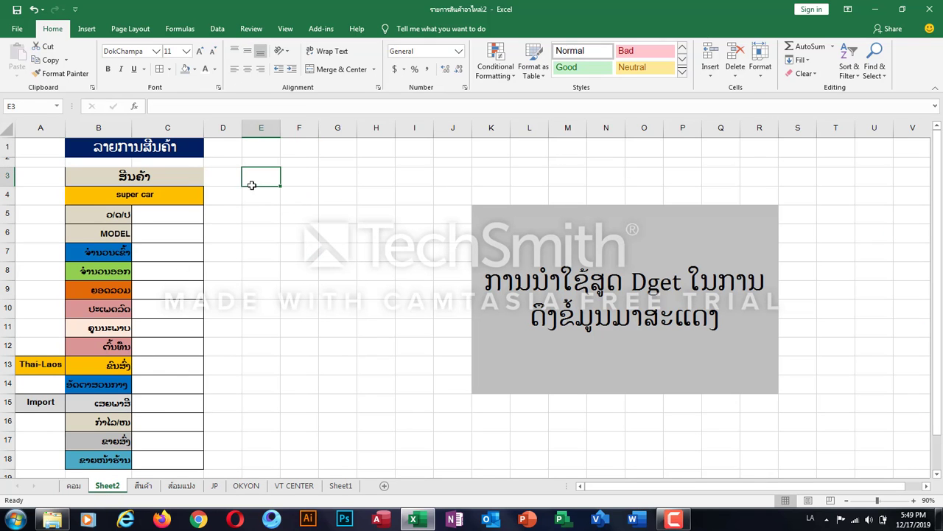
left_click(131, 148)
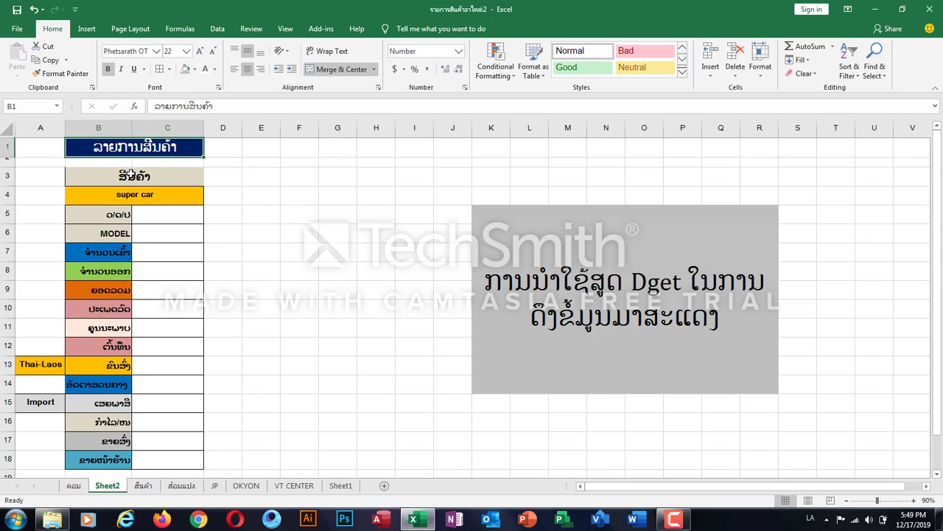
left_click(117, 219)
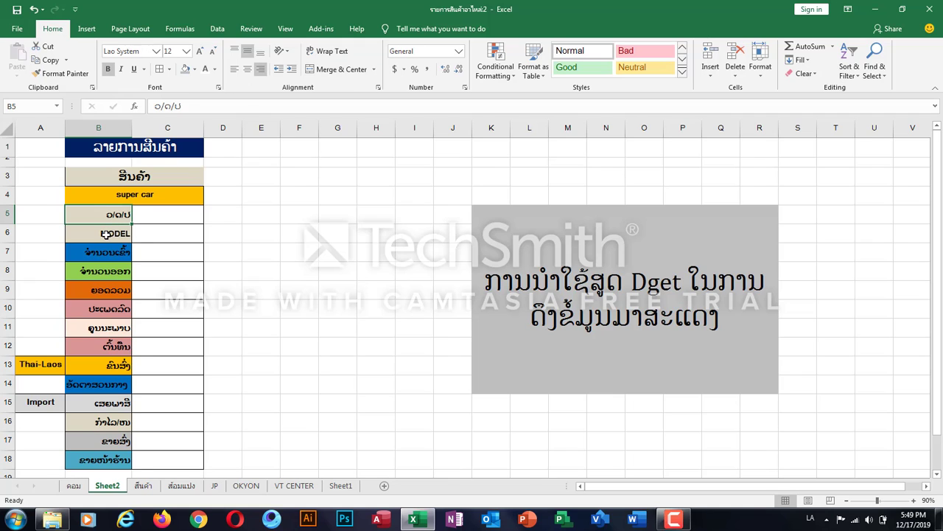
left_click(107, 233)
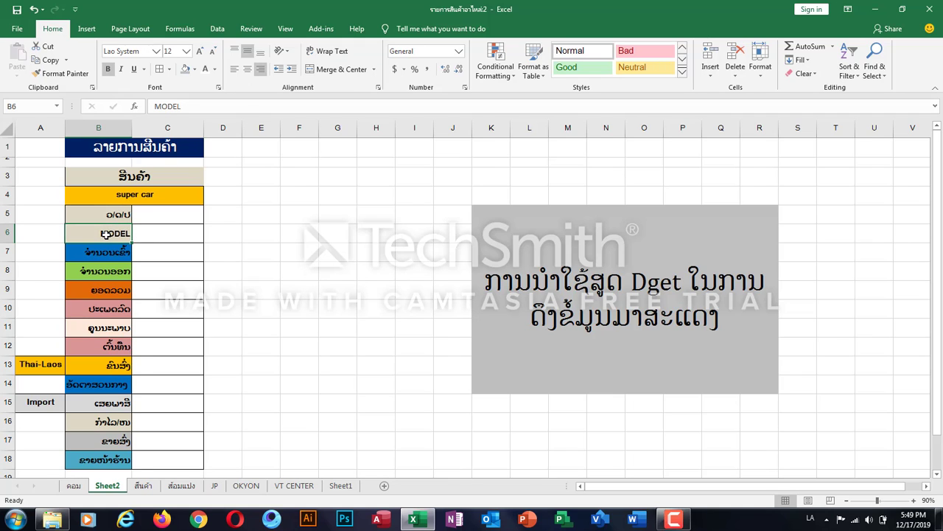
left_click(90, 257)
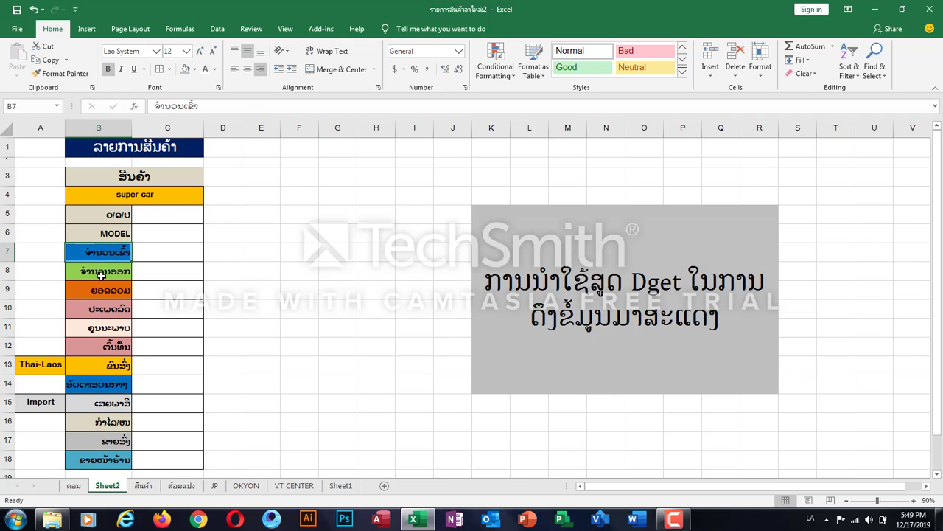
left_click(101, 274)
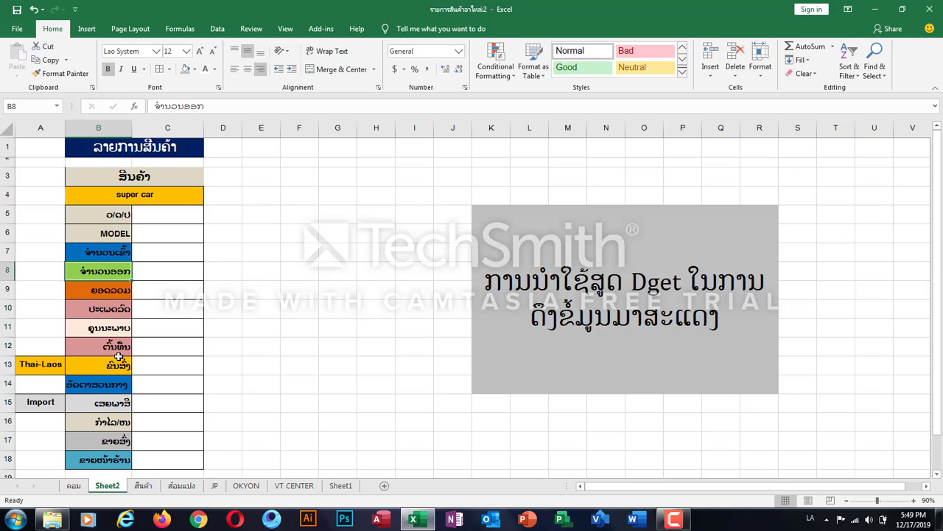
left_click(157, 196)
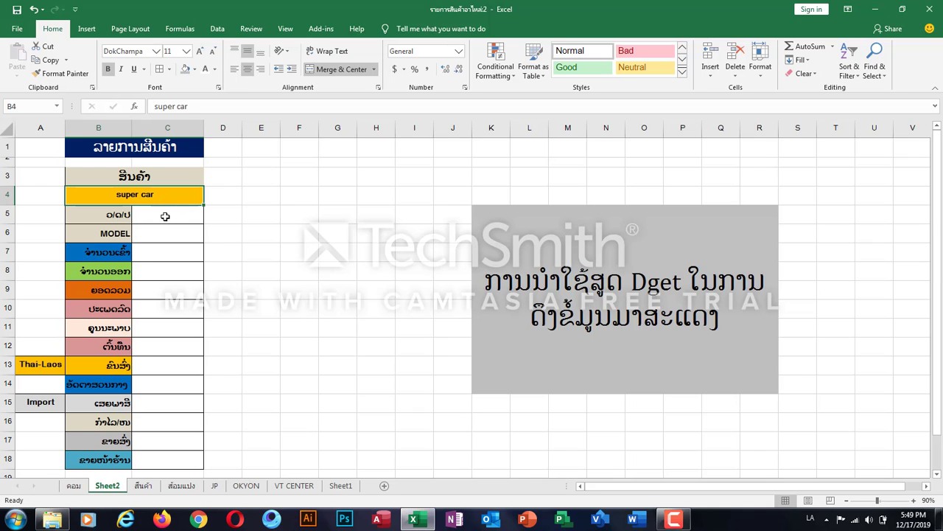
Step: Start a DGET formula in cell C5, beside the date label of the lookup form on Sheet2
left_click(166, 216)
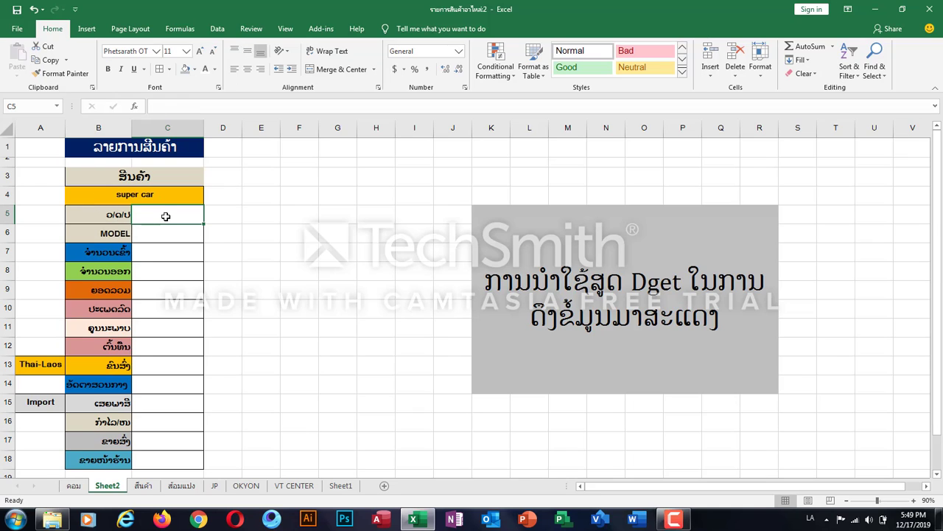
left_click(170, 225)
left_click(167, 215)
type("=")
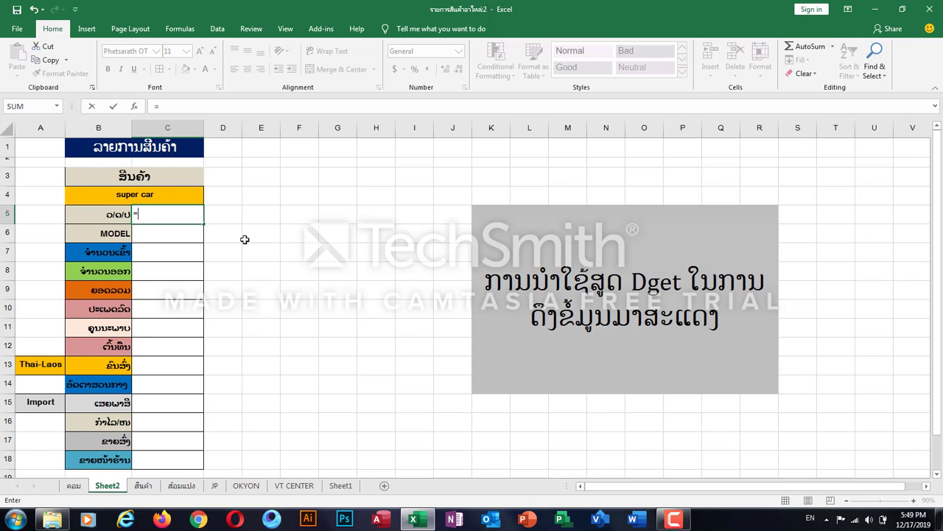
type("d")
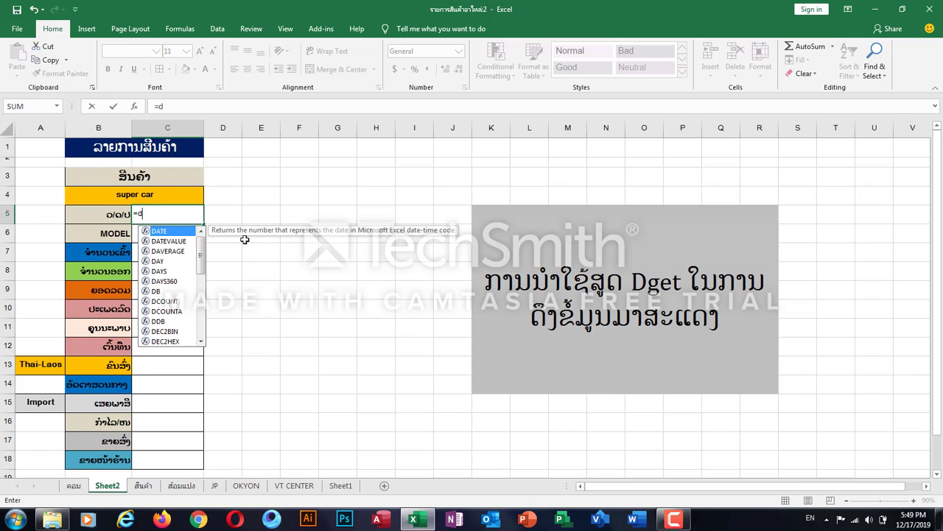
type("get")
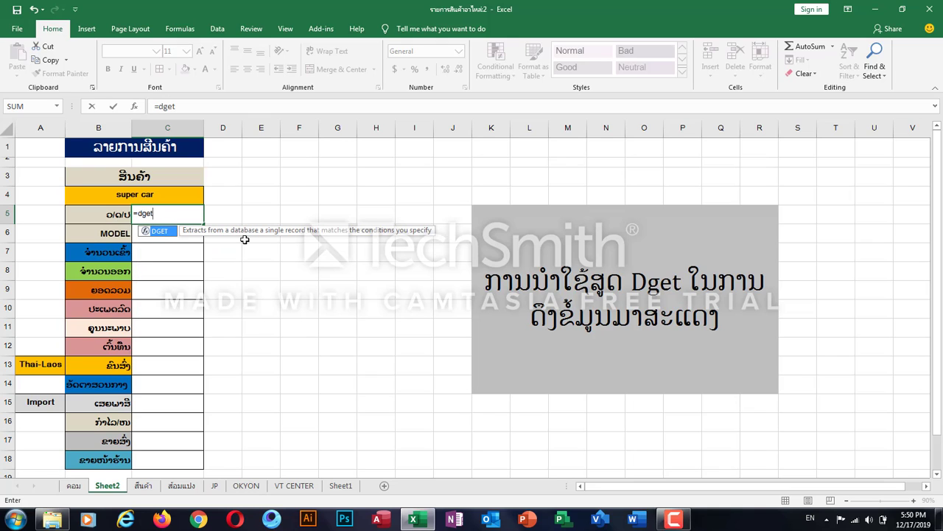
double_click(167, 232)
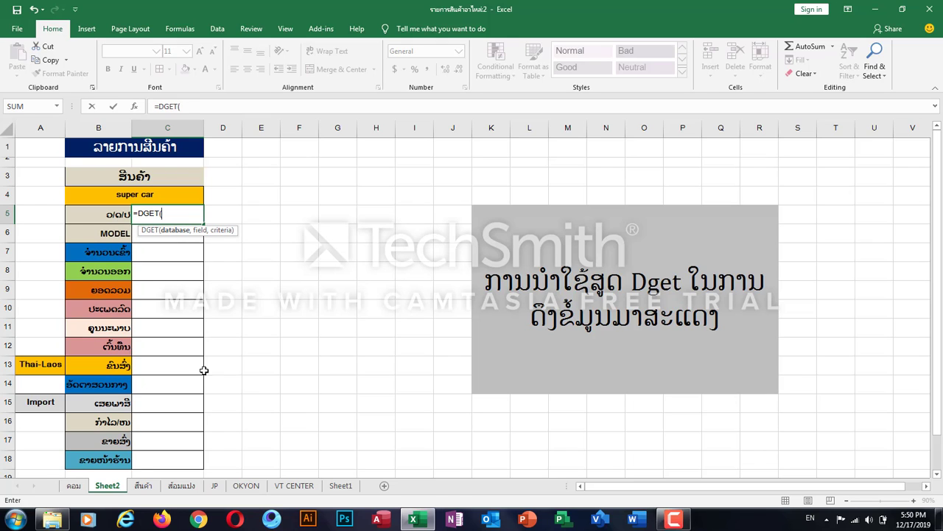
Step: Set the DGET database argument to columns A through O of the คอม sheet, as the absolute reference คอม!$A:$O
left_click(73, 486)
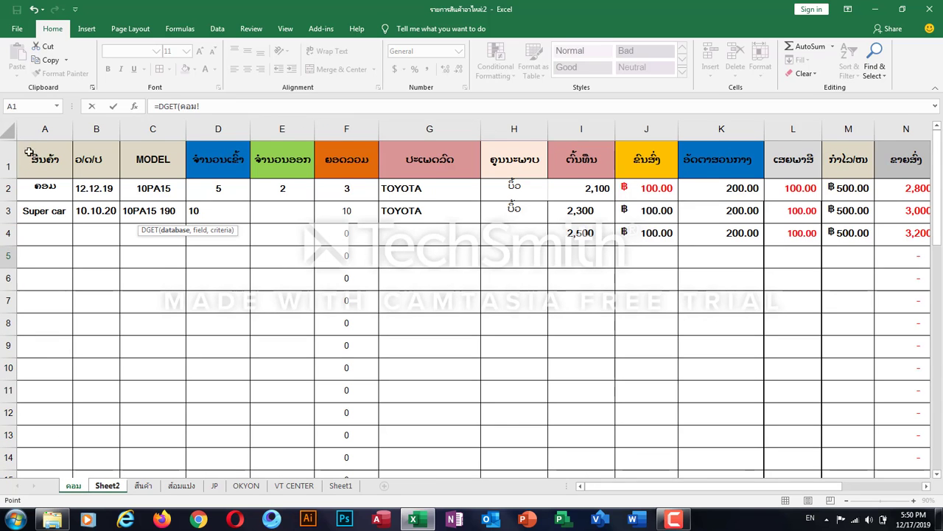
left_click_drag(43, 130, 151, 126)
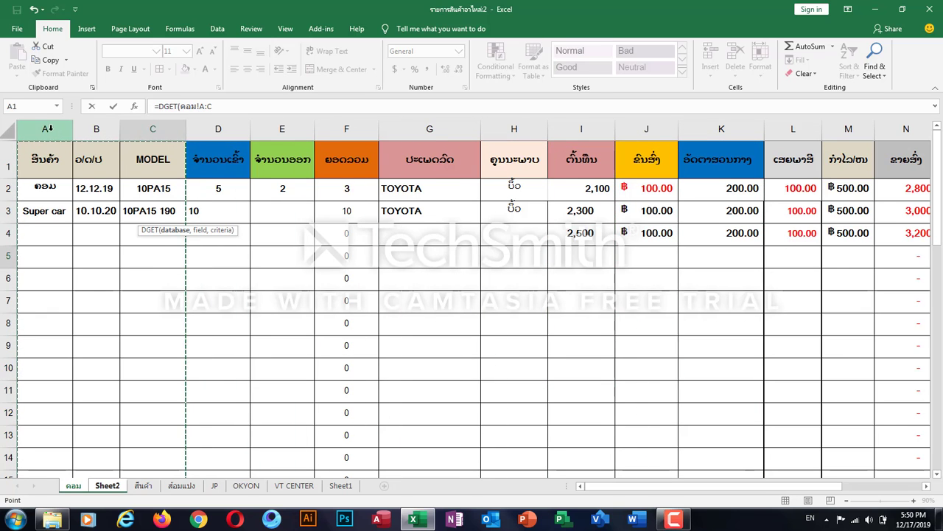
left_click_drag(47, 129, 831, 119)
type(",")
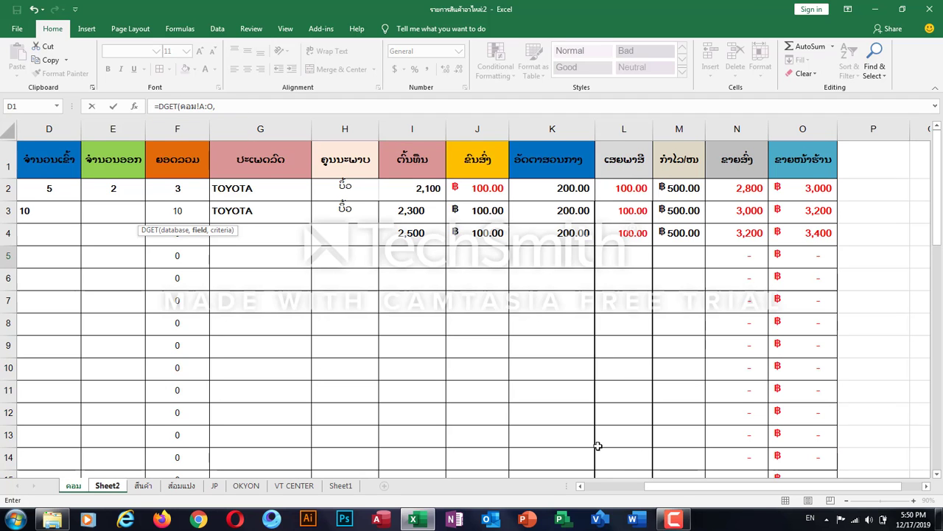
left_click_drag(673, 488, 597, 491)
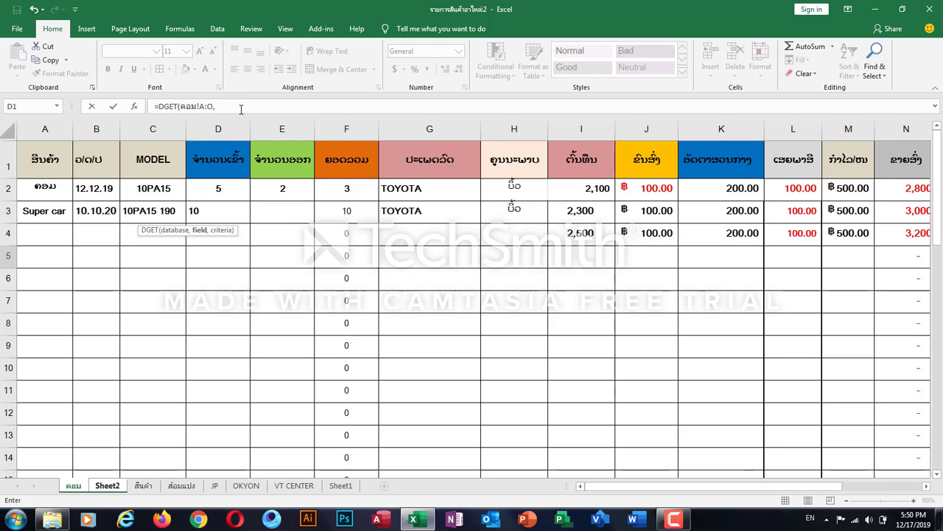
left_click(240, 109)
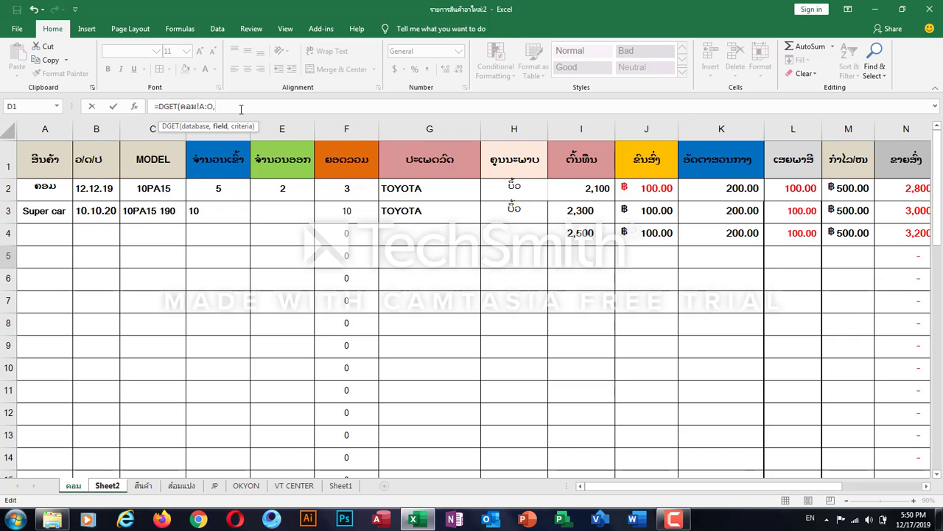
key("BackSpace")
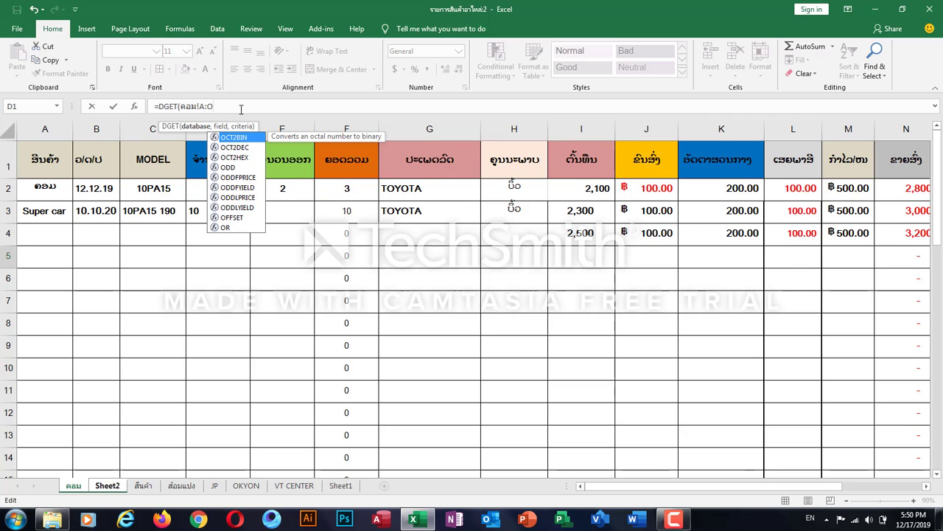
key("F4")
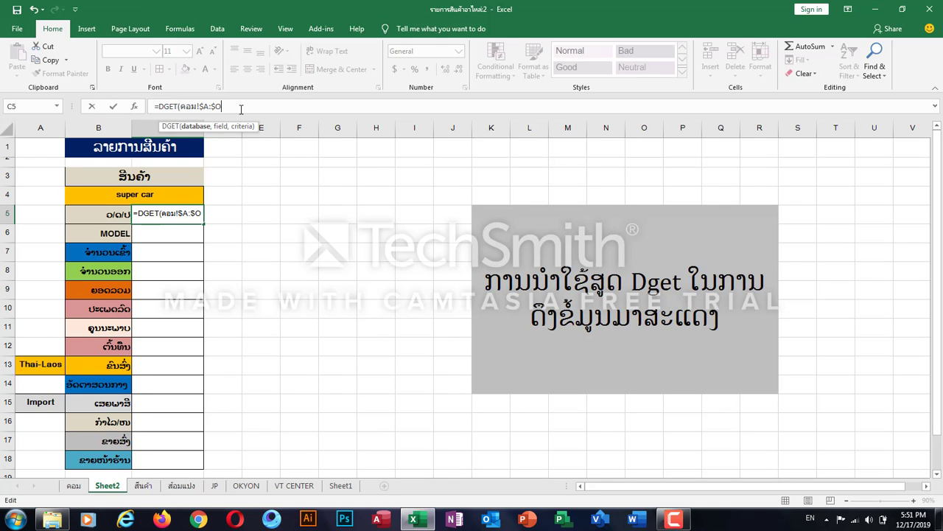
type(",")
Step: Complete the DGET formula with header คอม!B1 as field and Sheet2!$B$3:$C$4 as absolute criteria range
left_click(71, 490)
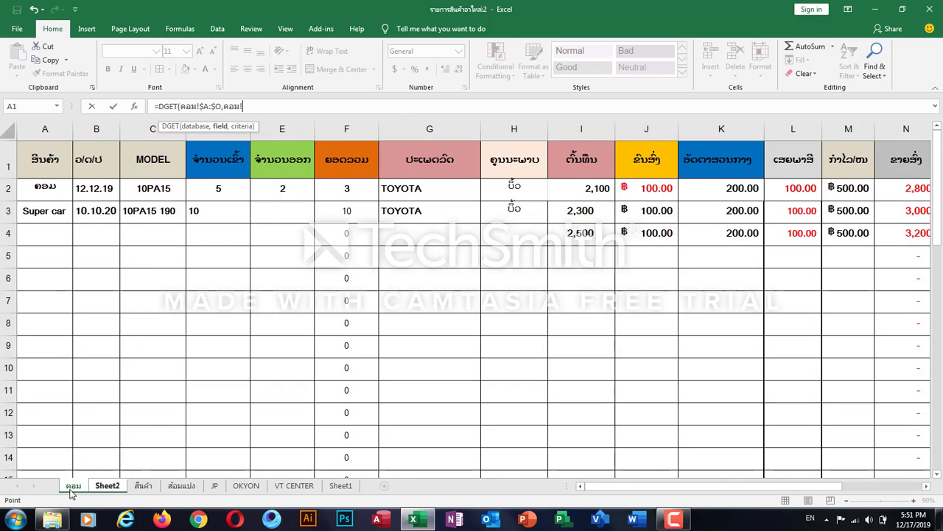
left_click(106, 162)
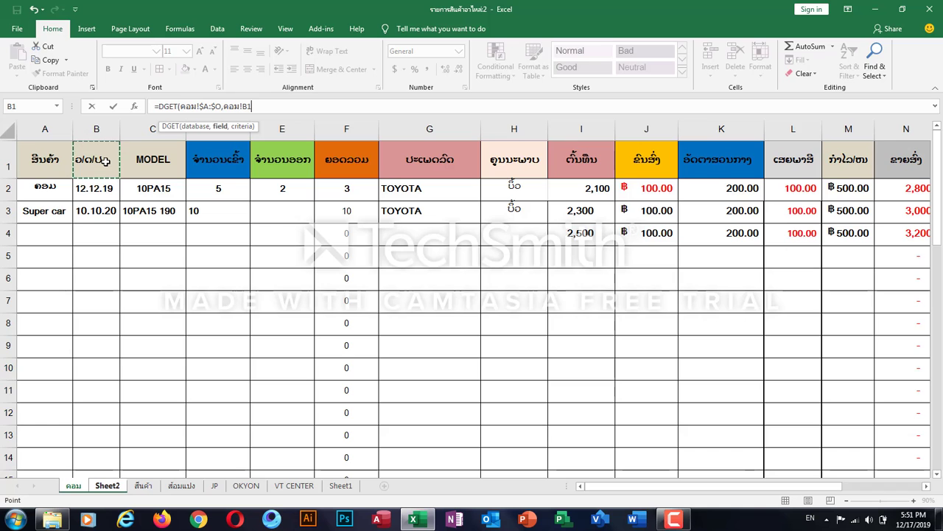
type(",")
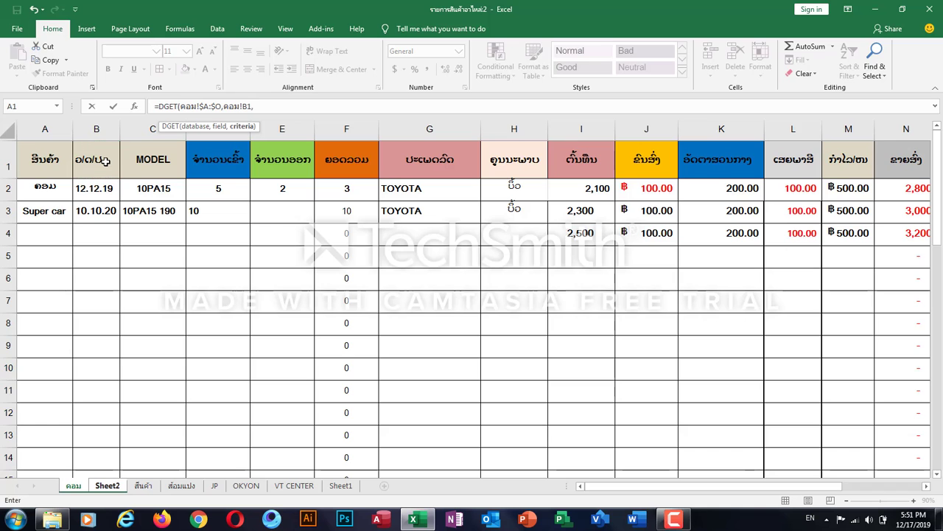
left_click(107, 486)
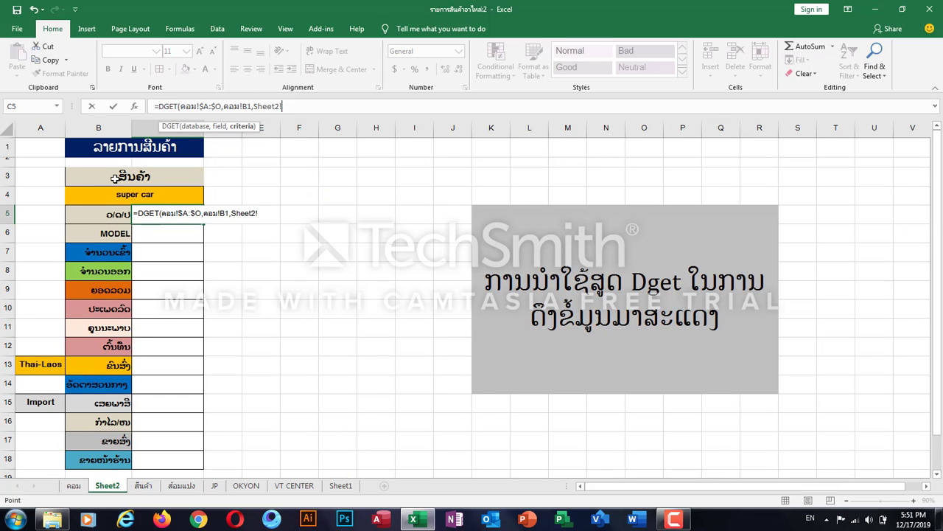
left_click_drag(114, 177, 115, 192)
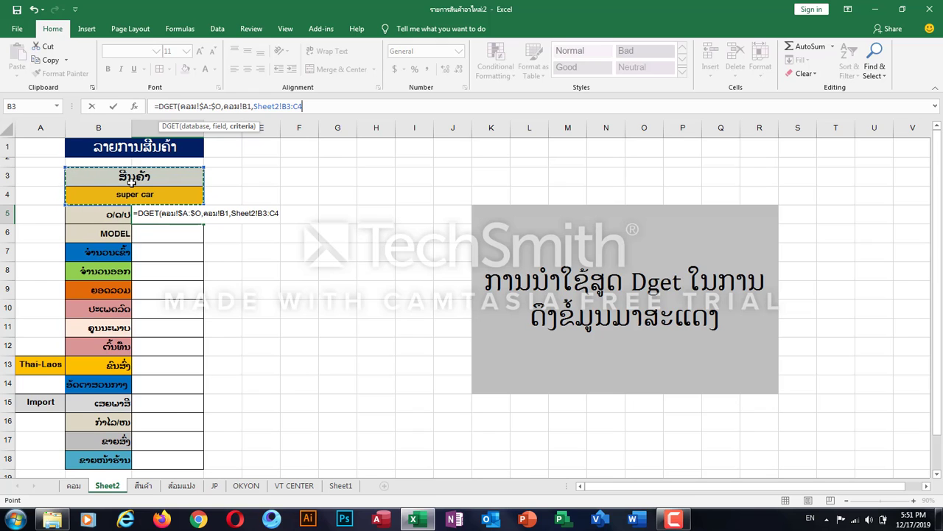
key("F4")
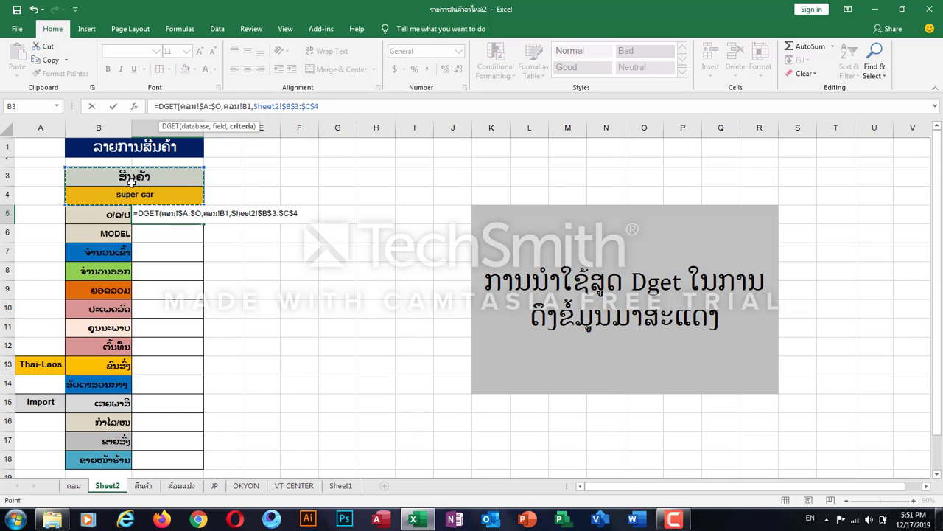
key("Return")
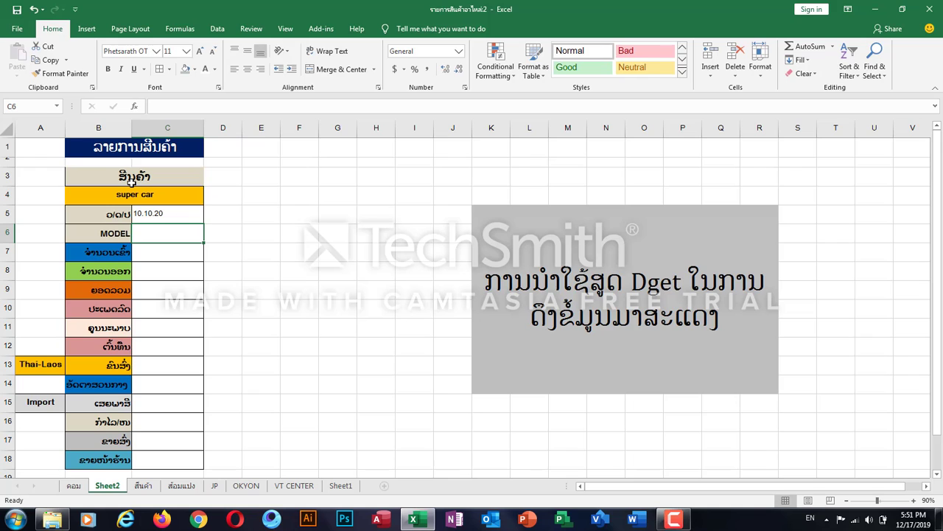
Step: Fill the DGET formula from C5 down through C18
left_click(173, 218)
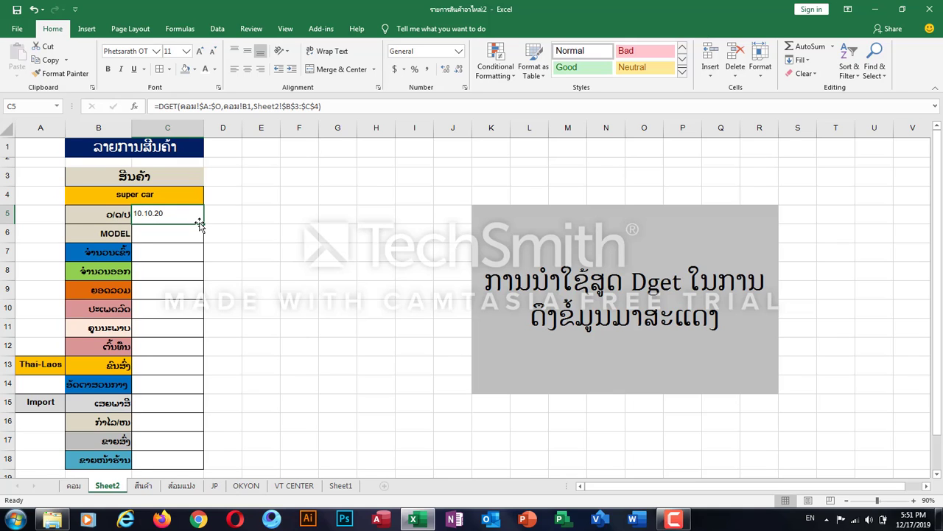
left_click_drag(205, 223, 195, 469)
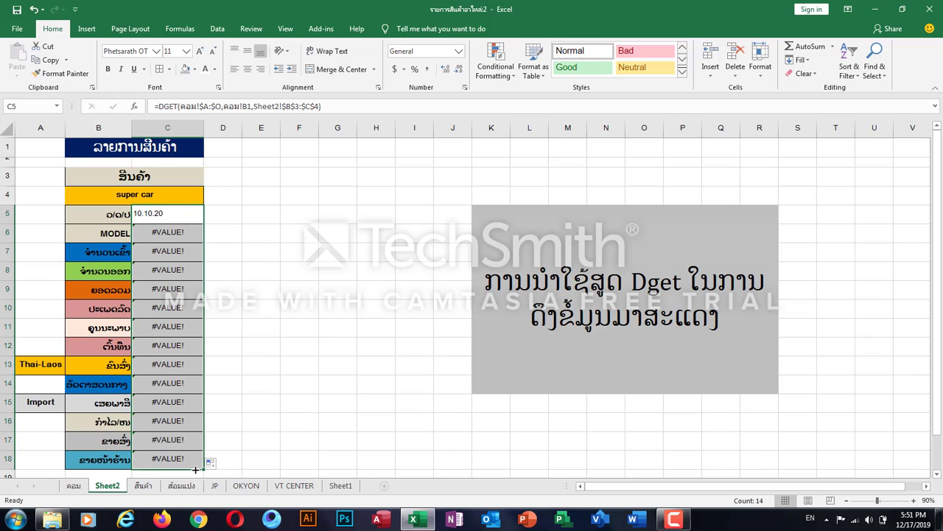
Step: Try changing the field argument of the DGET formula in C6, the MODEL row, to คอม!C2
left_click(167, 235)
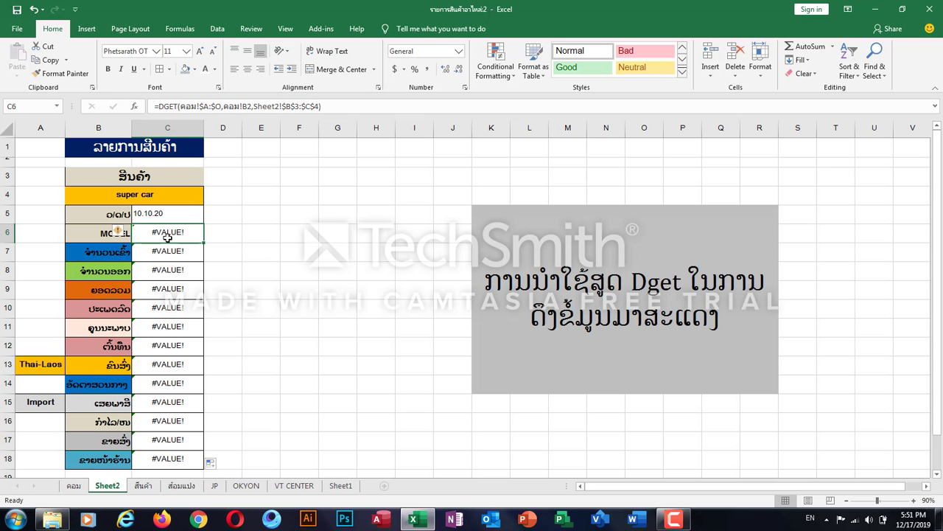
double_click(168, 236)
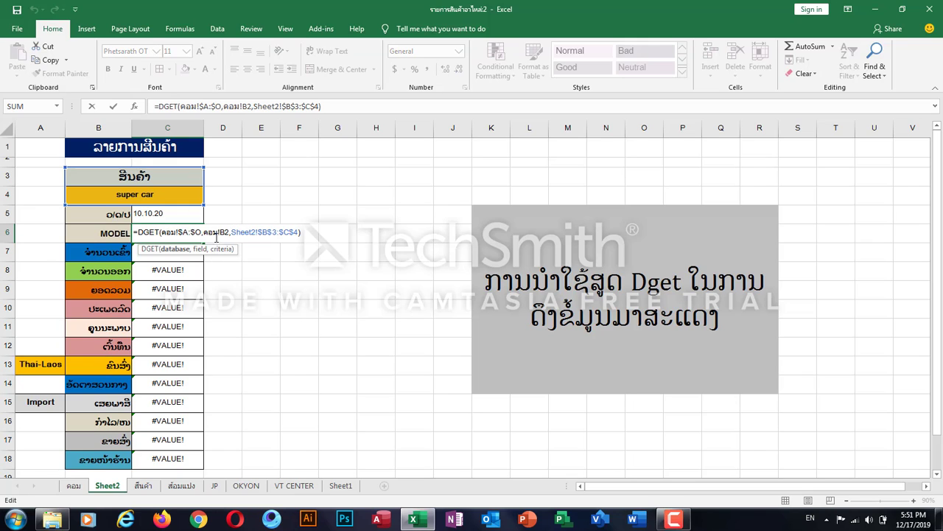
left_click(228, 233)
key("BackSpace")
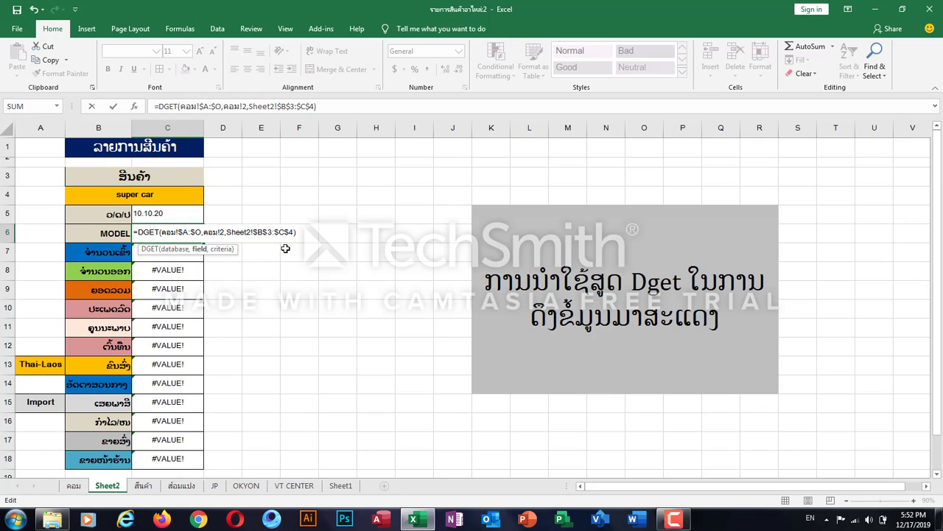
type("c")
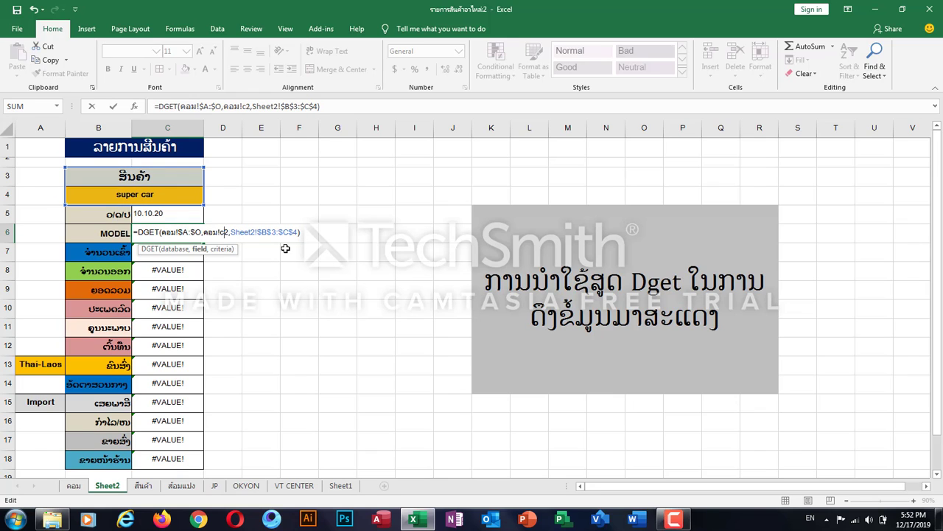
key("Return")
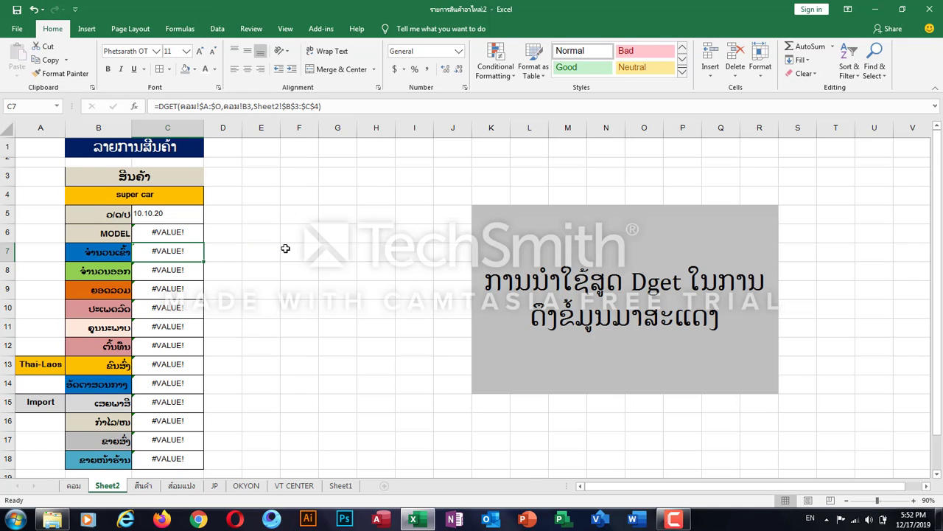
Step: Replace the field argument of the DGET formula in C6 with the MODEL header cell, คอม!C1
double_click(175, 231)
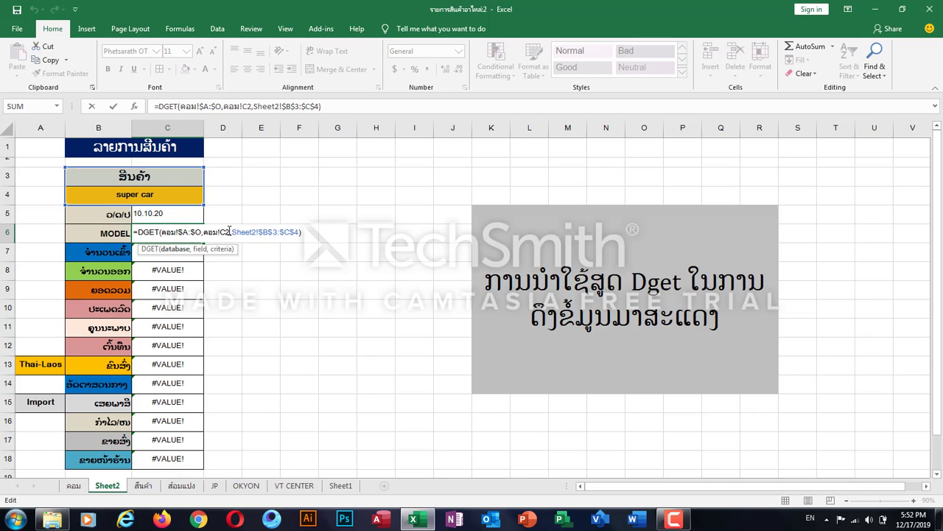
left_click_drag(230, 231, 210, 231)
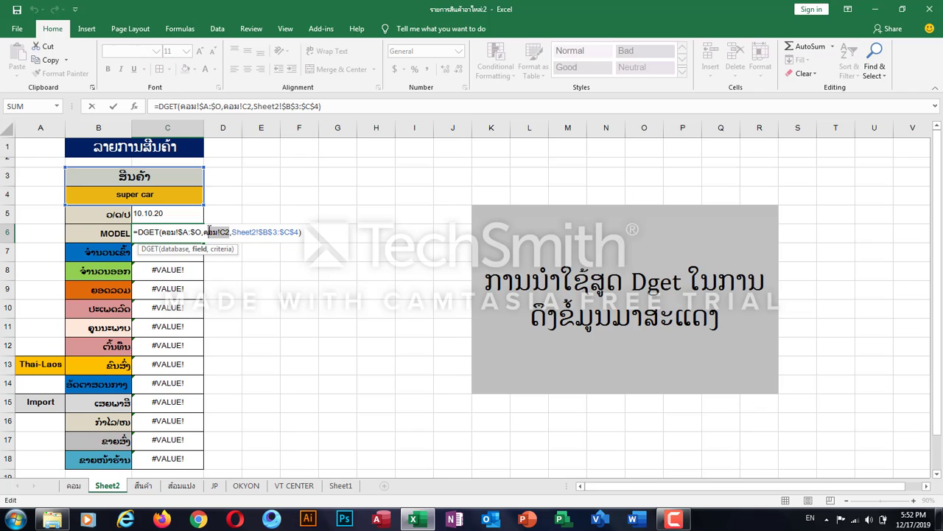
key("BackSpace")
key("BackSpace")
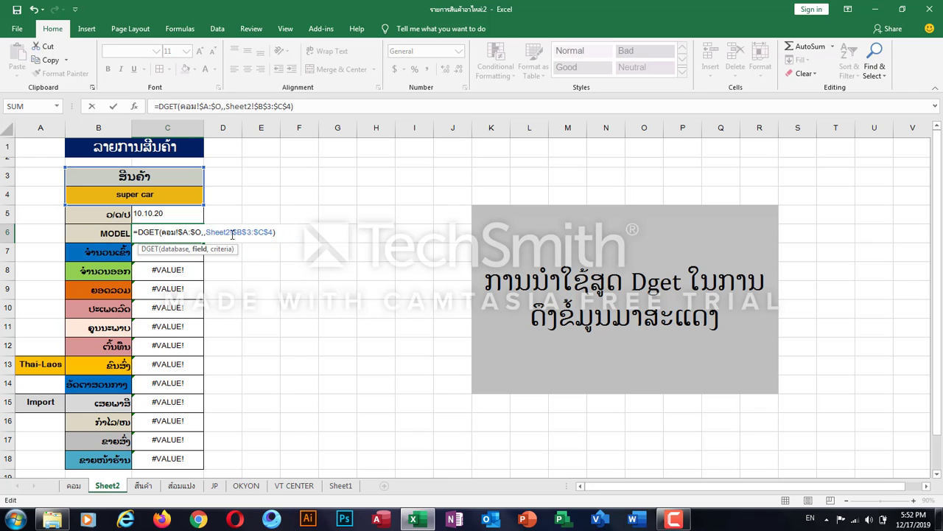
left_click(73, 486)
left_click(156, 166)
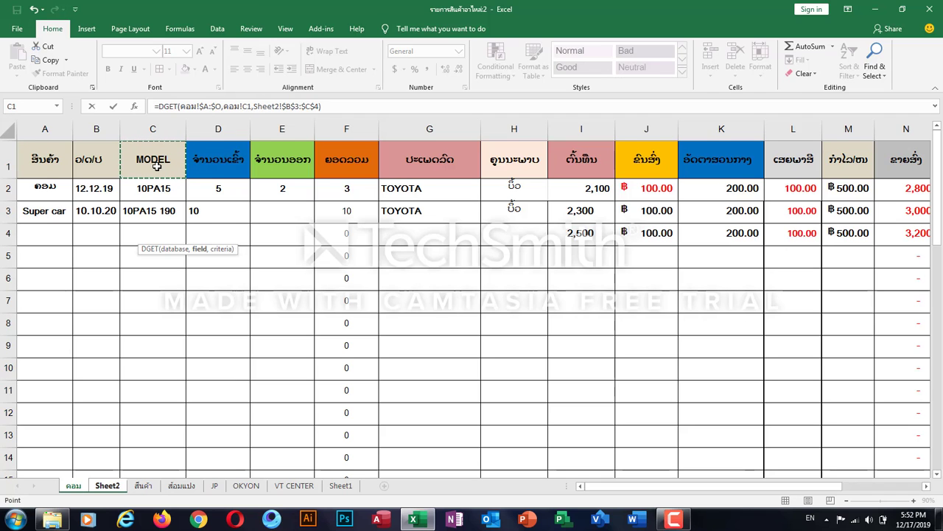
key("Return")
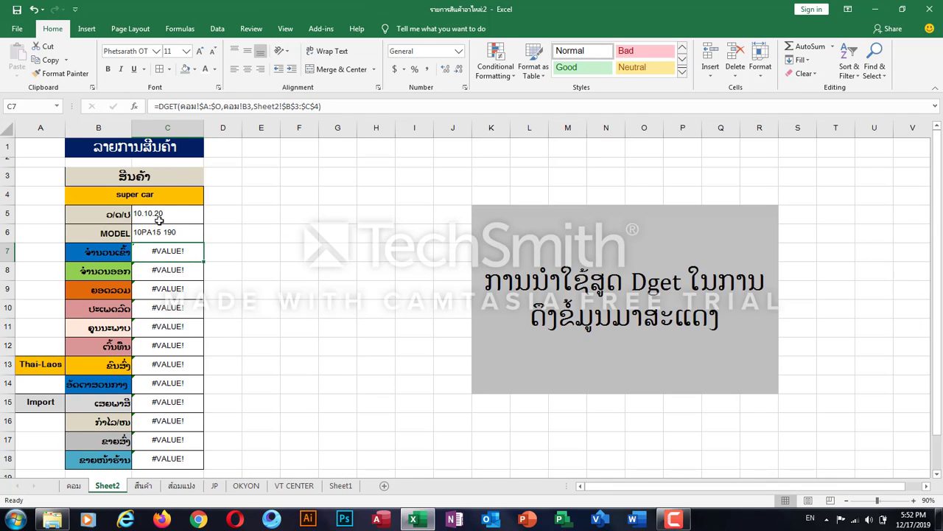
Step: Replace the field argument of the DGET formula in C7 with the matching blue header cell, คอม!D1
double_click(170, 252)
left_click(232, 251)
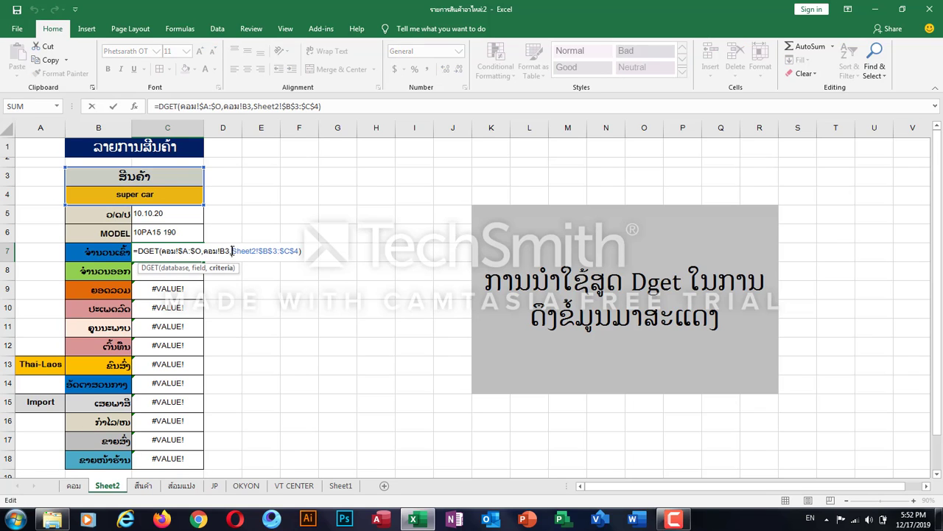
left_click(231, 251)
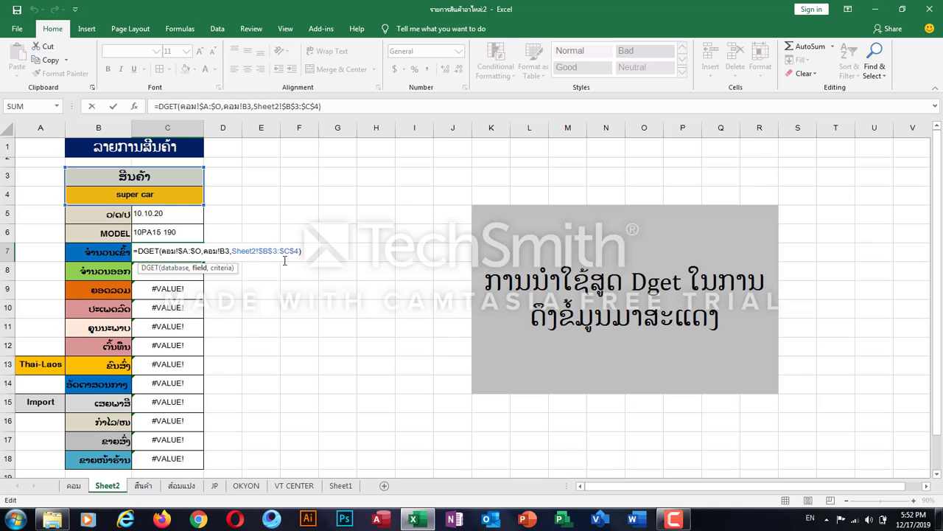
key("BackSpace")
key("BackSpace")
key("BackSpace")
key("BackSpace")
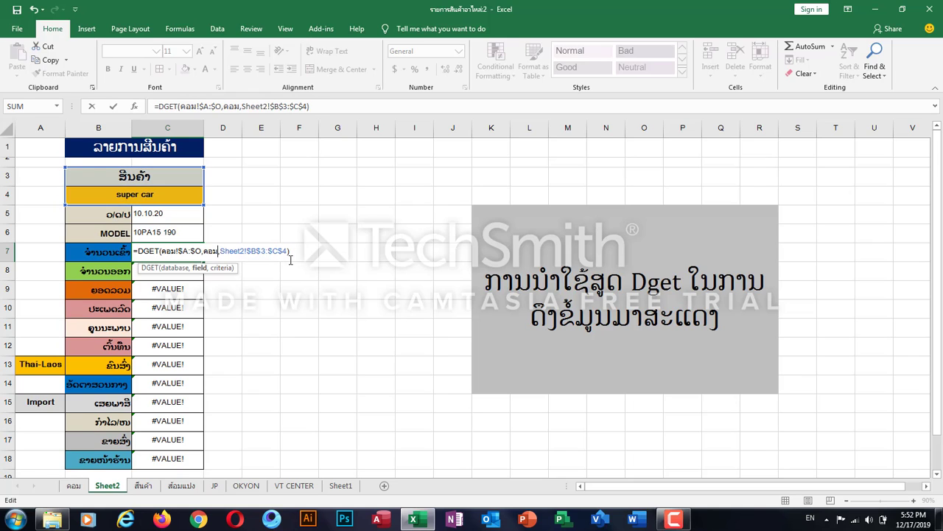
key("BackSpace")
key("BackSpace")
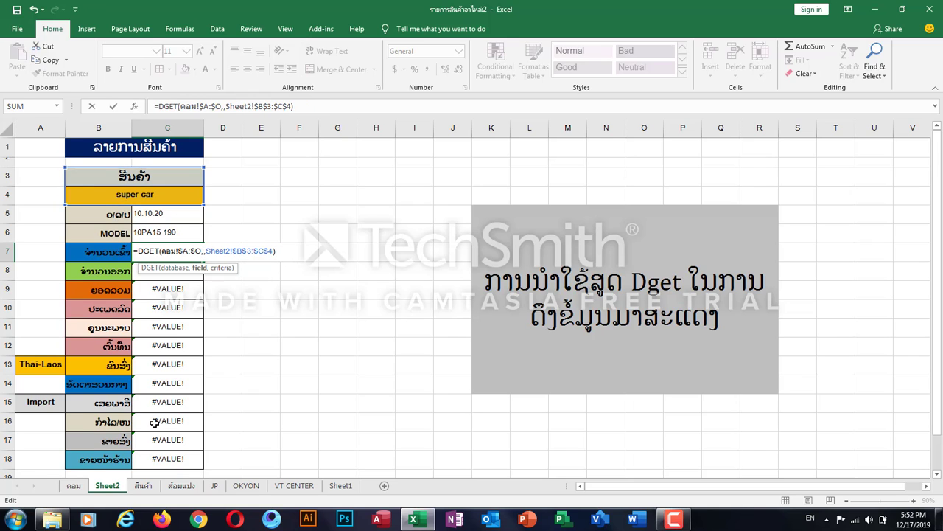
left_click(74, 486)
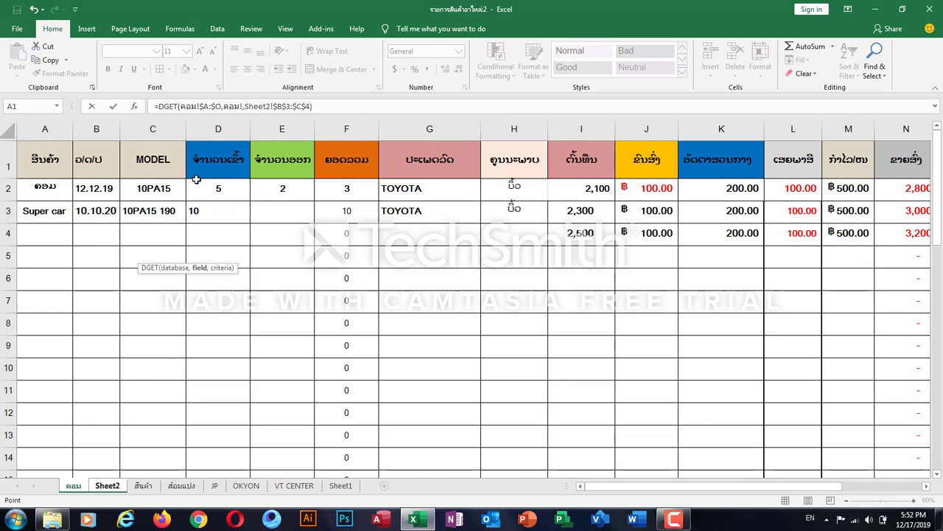
left_click(216, 162)
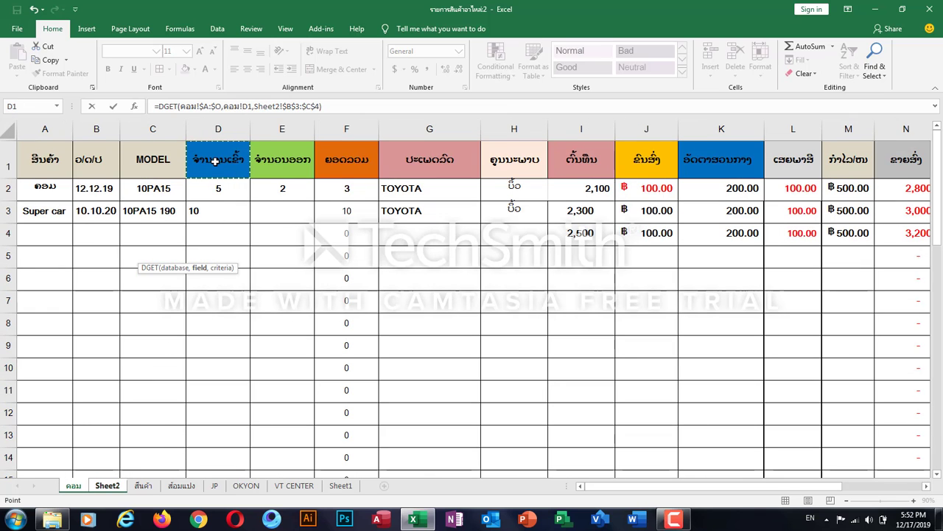
key("Return")
Step: Replace the field argument of the DGET formula in C8 with the matching green header cell, คอม!E1
double_click(162, 272)
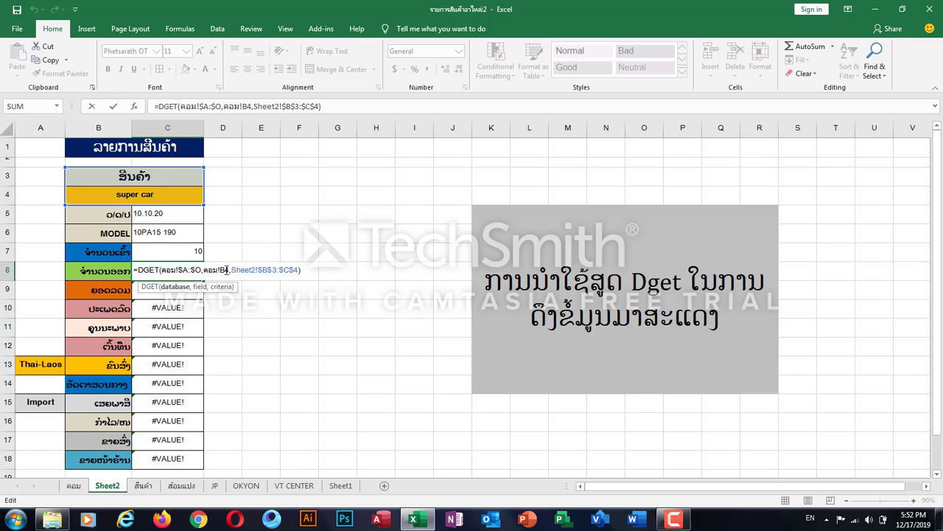
left_click_drag(229, 270, 210, 270)
key("BackSpace")
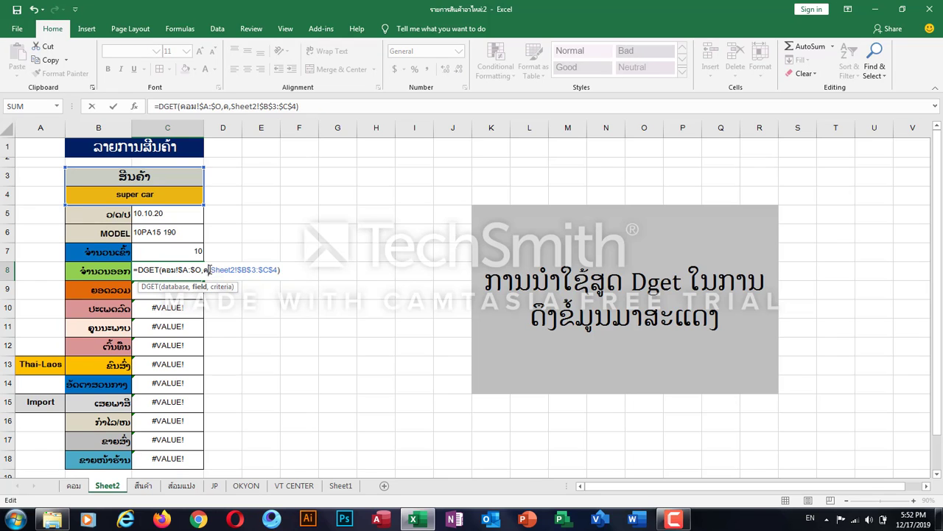
key("BackSpace")
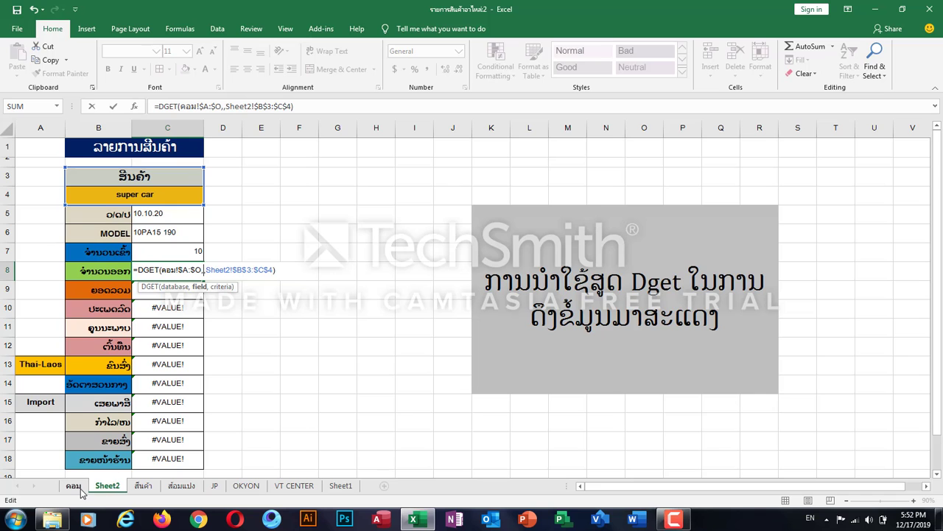
left_click(79, 488)
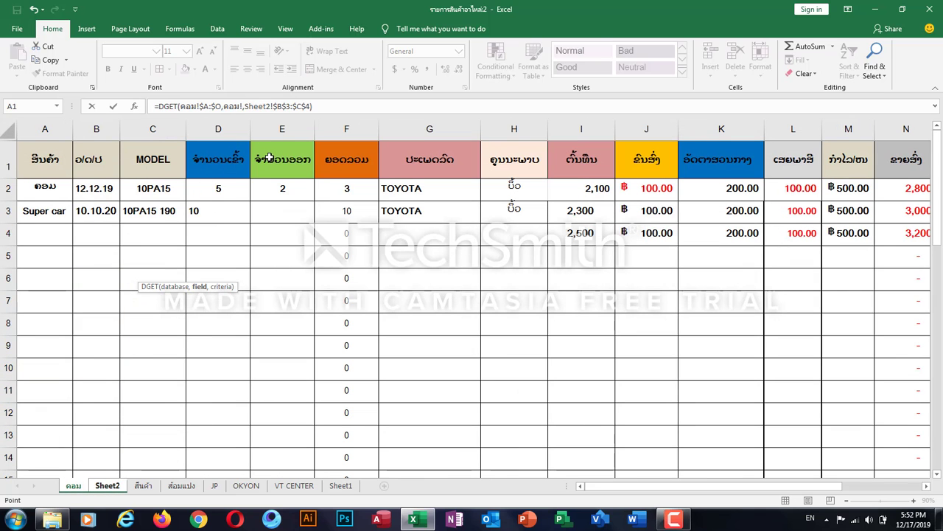
left_click(270, 158)
key("Return")
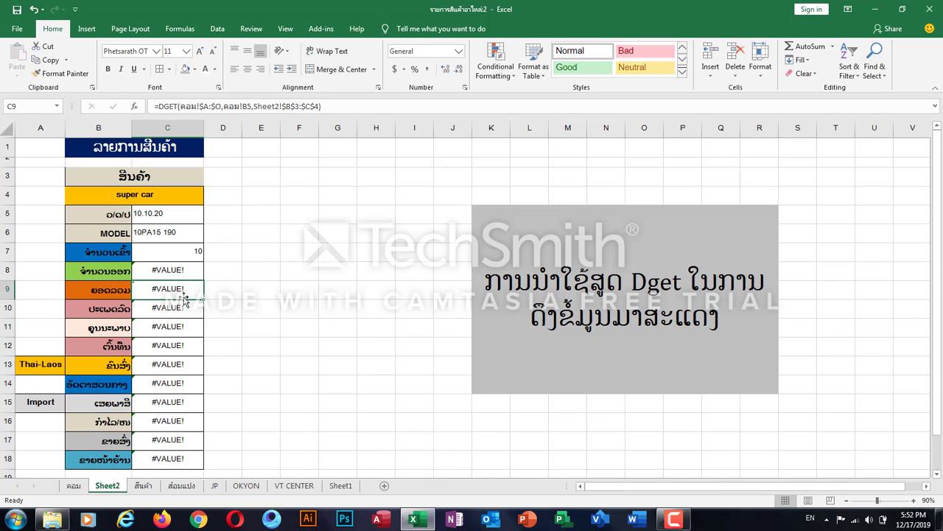
Step: Clear the field argument of the C8 DGET formula and pick header คอม!E1 for it again
left_click(174, 272)
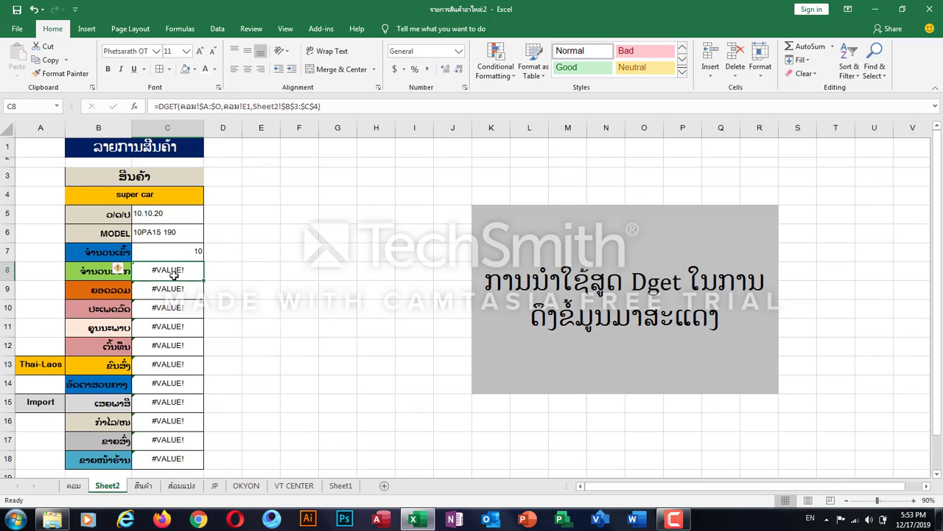
double_click(174, 272)
left_click(226, 270)
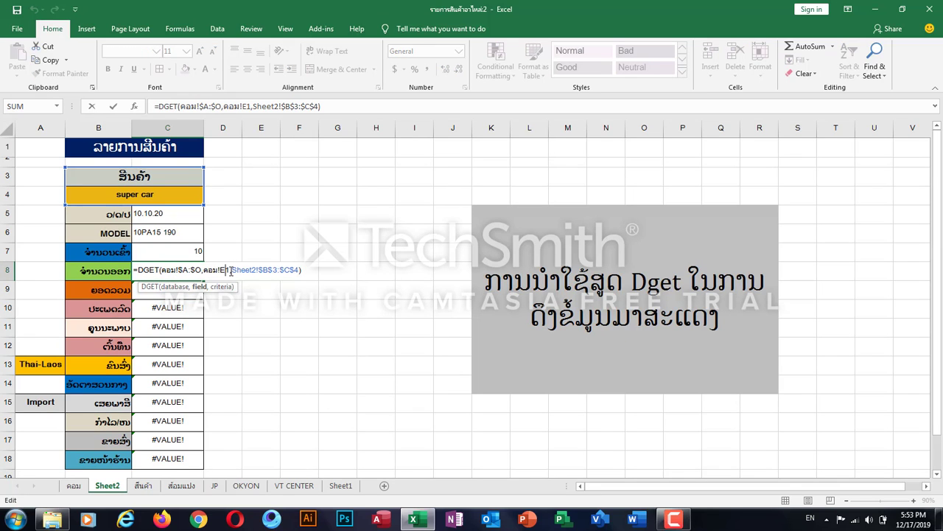
key("BackSpace")
key("BackSpace")
key("BackSpace")
key("BackSpace")
key("BackSpace")
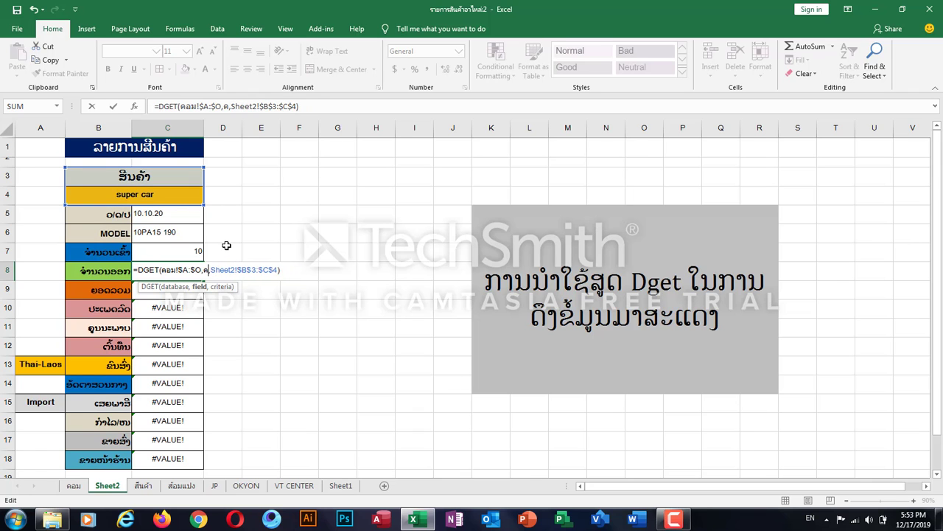
key("BackSpace")
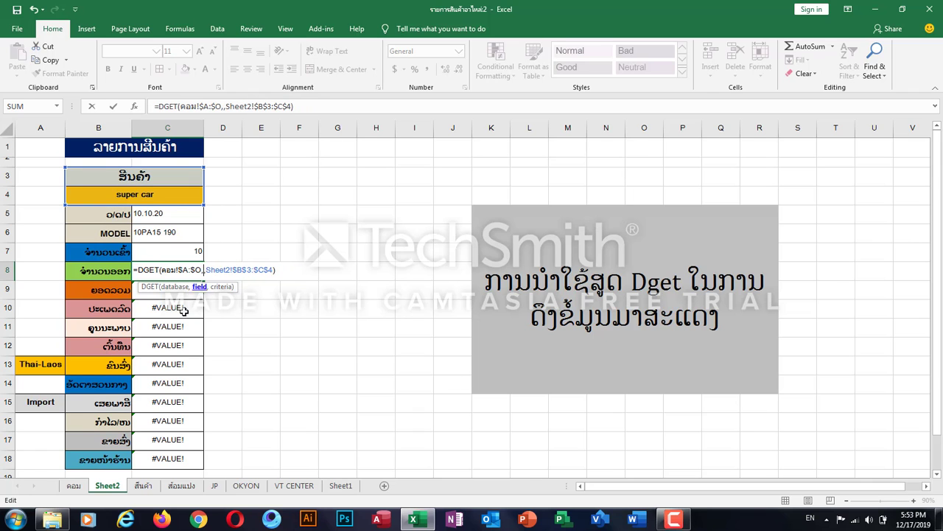
left_click(78, 487)
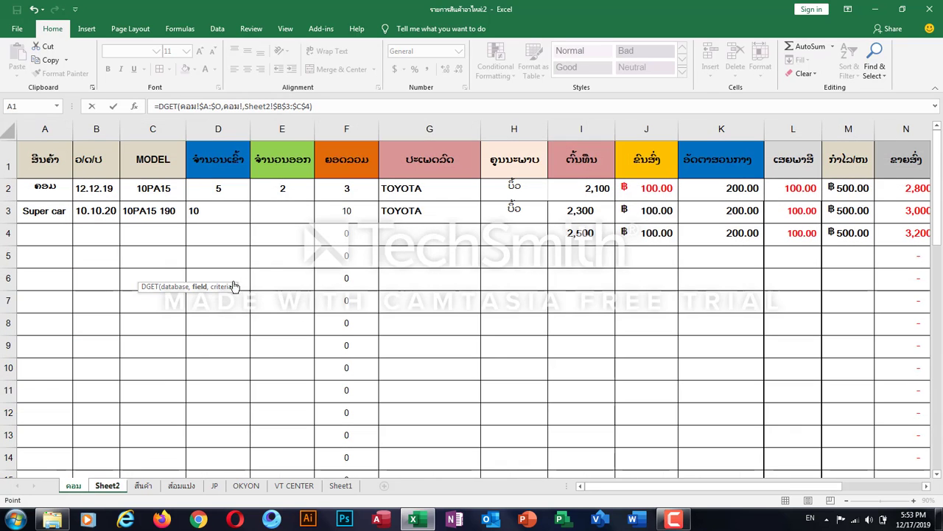
left_click(291, 168)
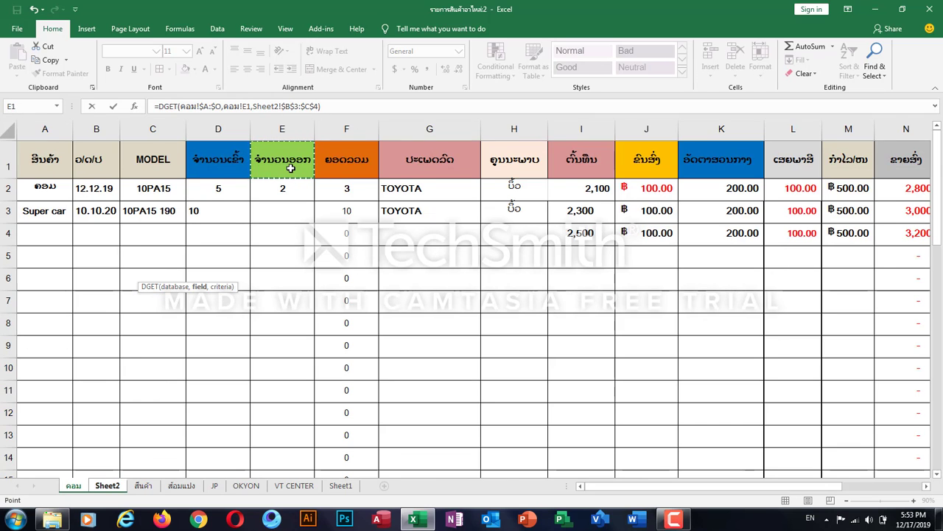
key("Return")
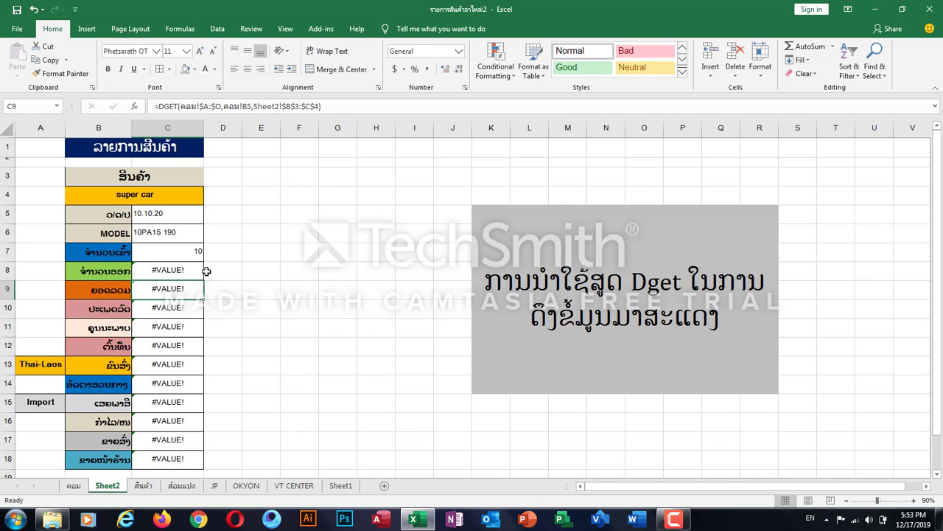
Step: Compare the DGET formulas in C5 through C8, and open the C8 formula to examine its arguments
left_click(194, 255)
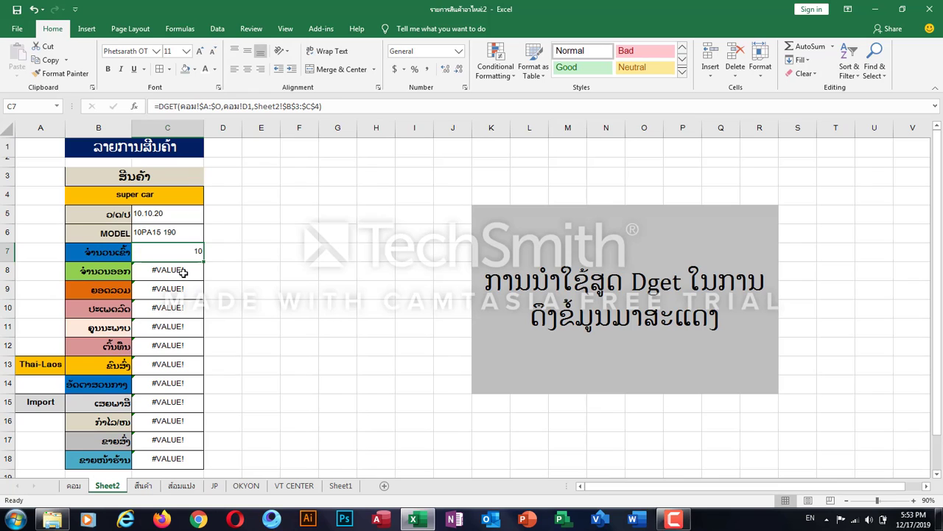
left_click(182, 273)
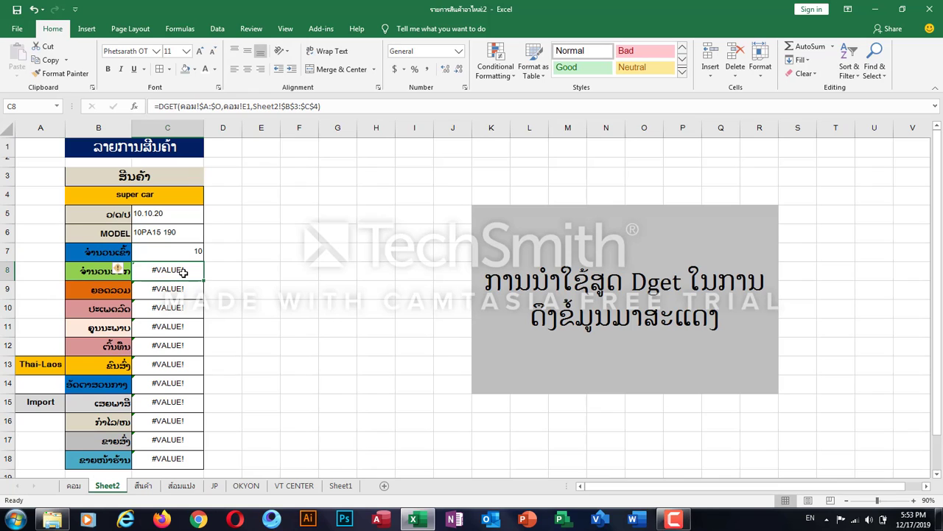
left_click(175, 215)
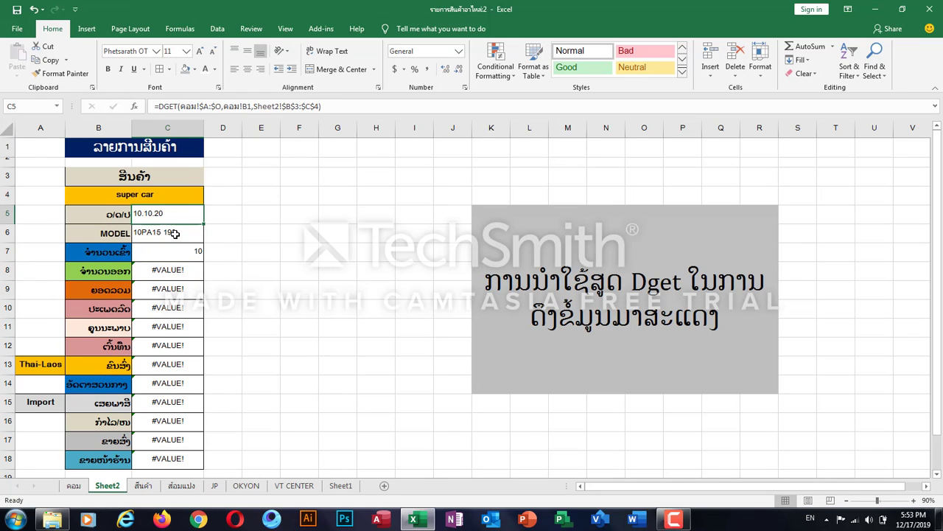
left_click(176, 233)
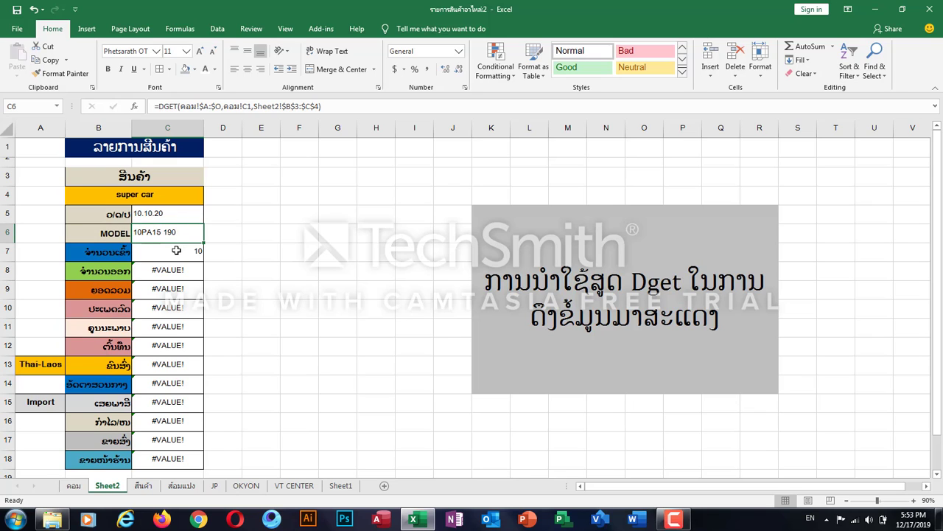
left_click(176, 251)
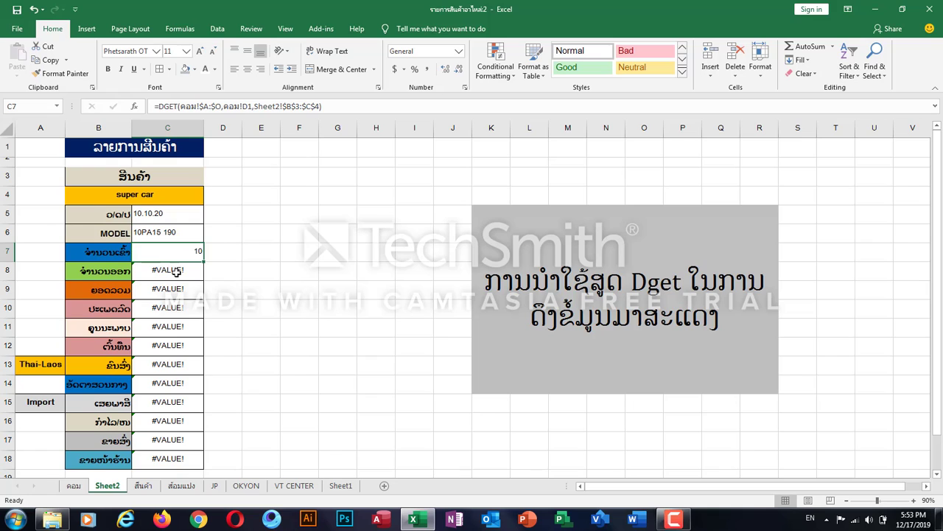
left_click(177, 272)
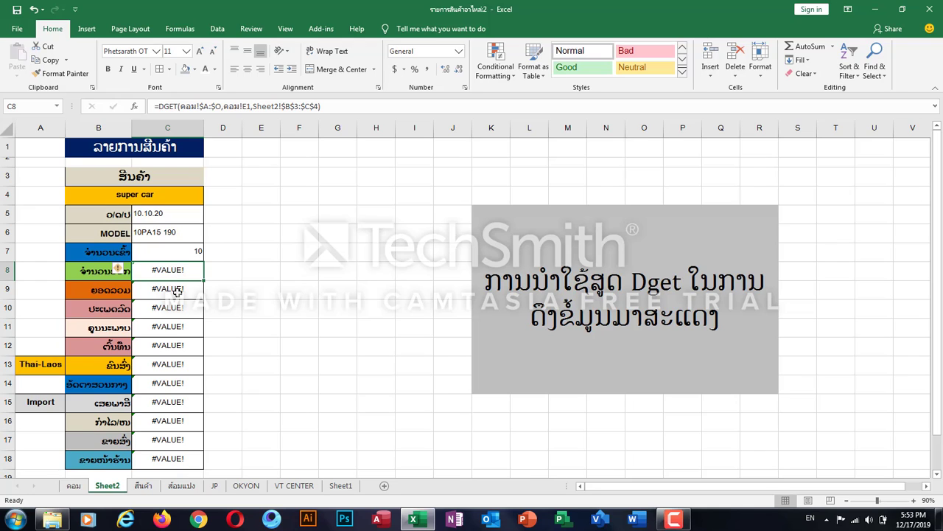
double_click(180, 270)
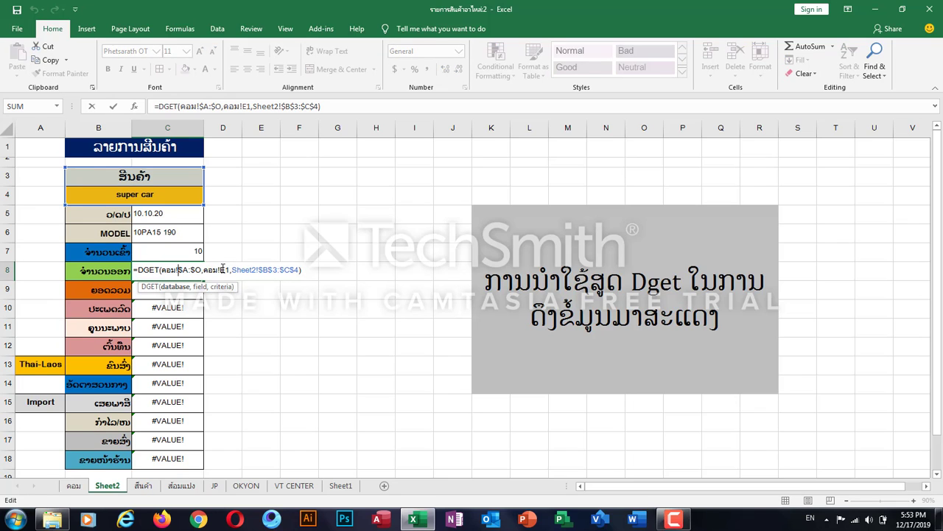
Step: Replace the field argument of the DGET formula in C8 with the orange header cell, คอม!F1
left_click(226, 269)
key("BackSpace")
key("BackSpace")
key("BackSpace")
key("BackSpace")
key("BackSpace")
key("BackSpace")
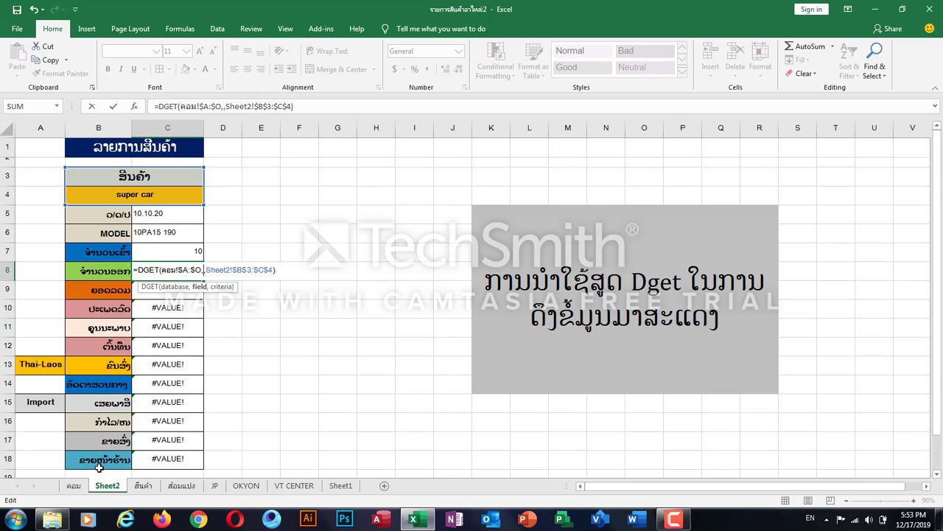
left_click(75, 486)
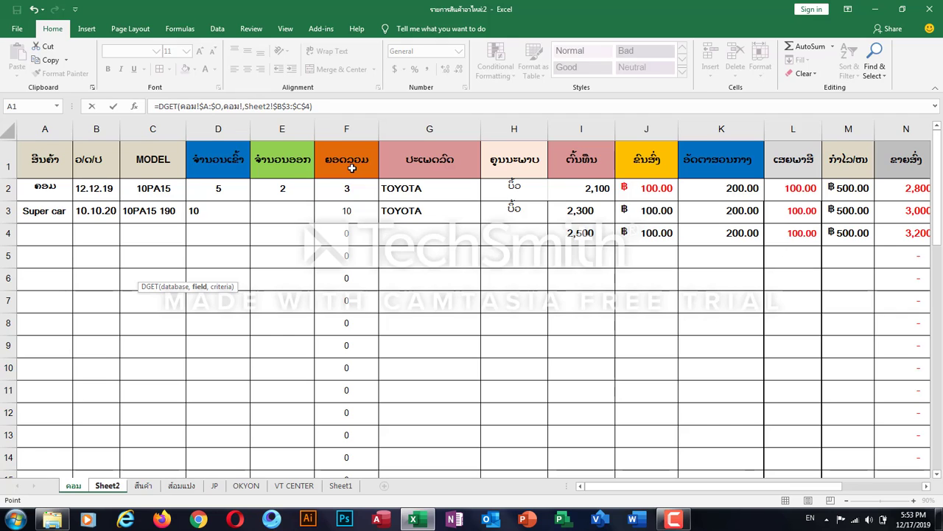
left_click(353, 168)
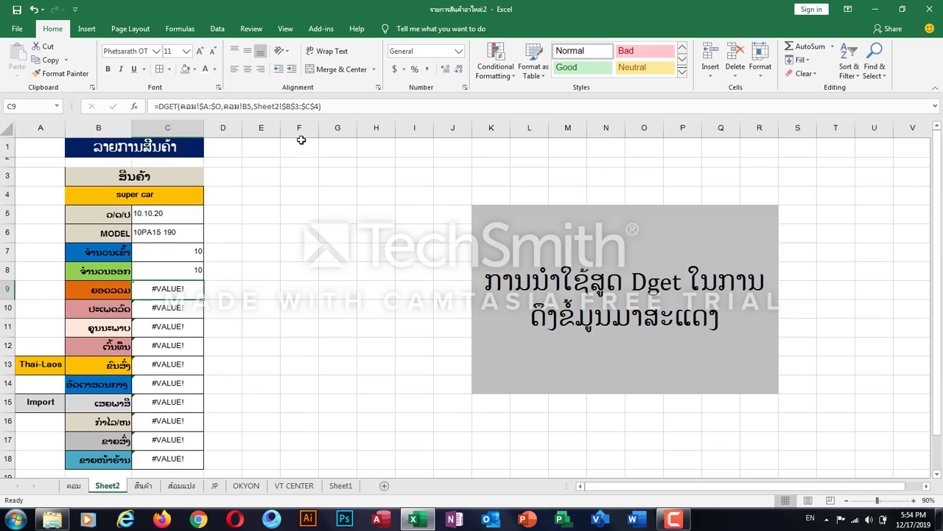
Step: Edit the column letter of the field reference in the C8 DGET formula so it reads คอม!E1
left_click(188, 270)
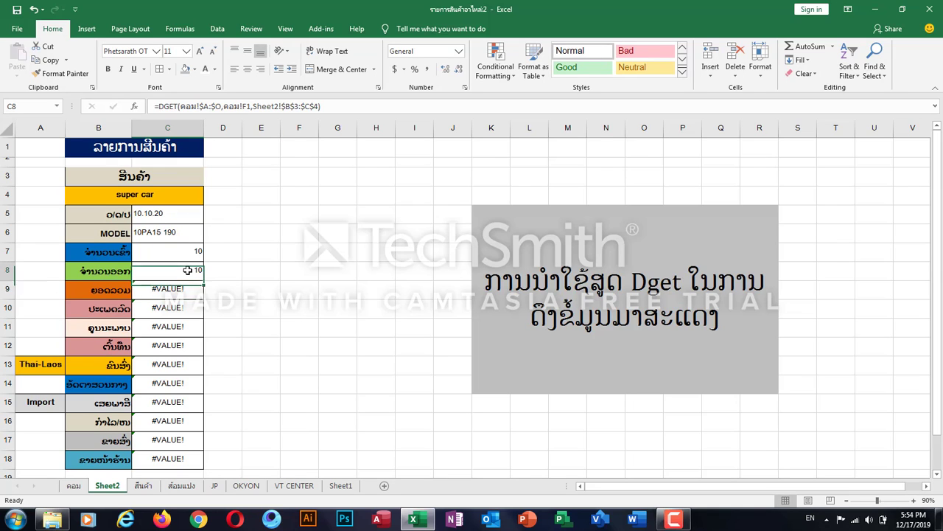
double_click(188, 271)
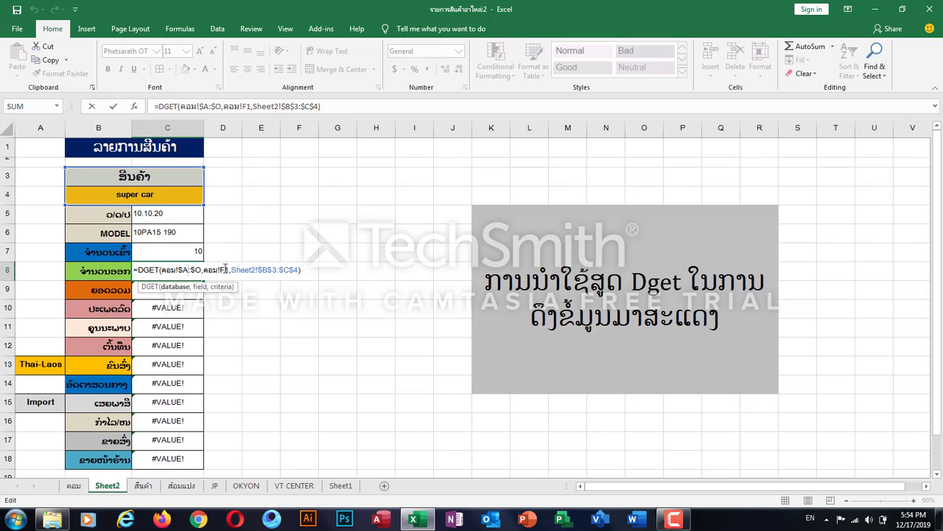
left_click(225, 269)
key("BackSpace")
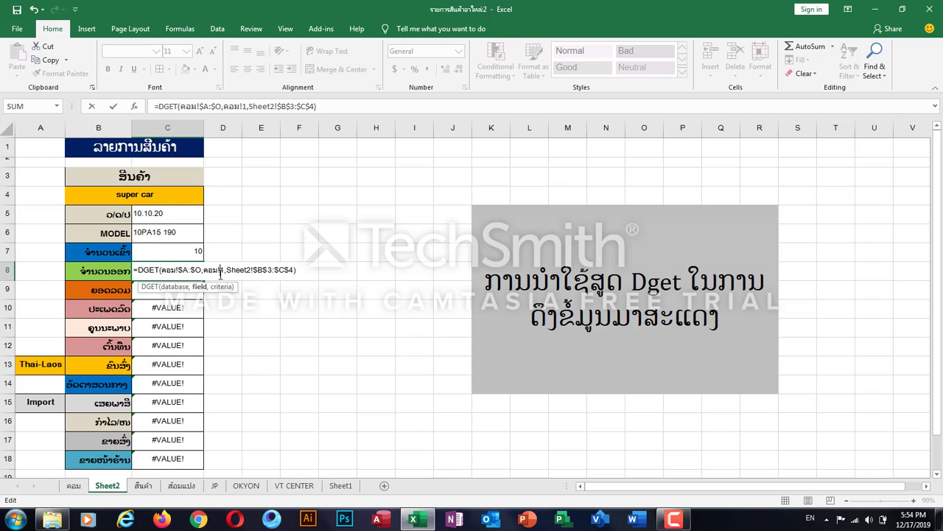
type("E")
key("Return")
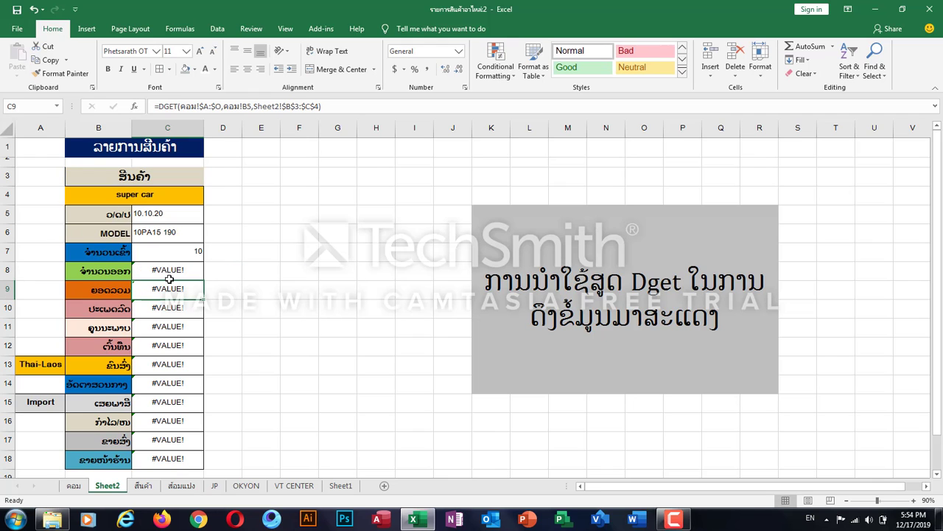
Step: Clear the whole field argument of the C8 DGET formula and pick the green header cell คอม!E1 for it
double_click(168, 270)
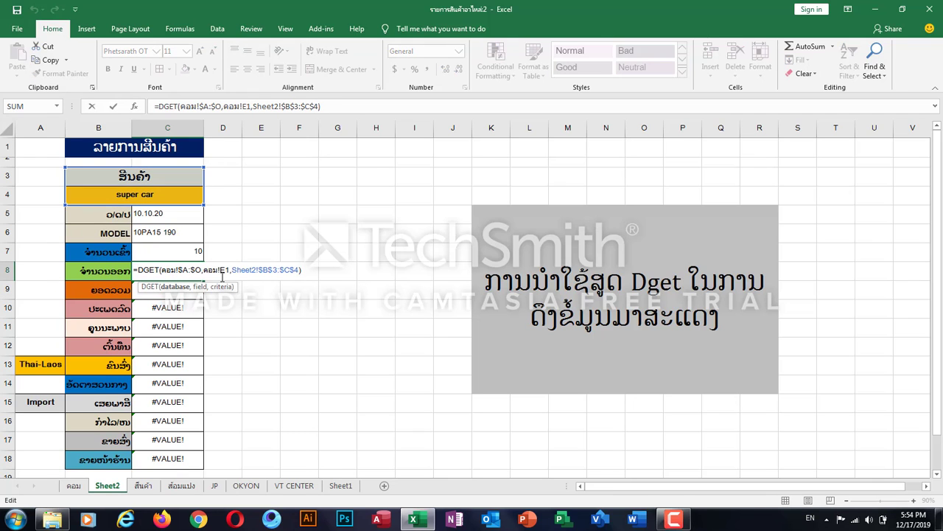
left_click_drag(229, 270, 204, 272)
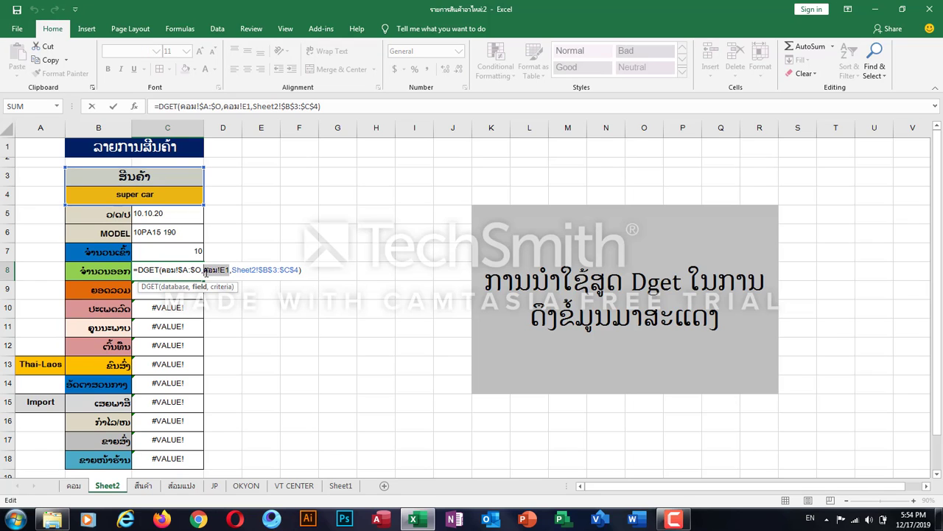
key("Delete")
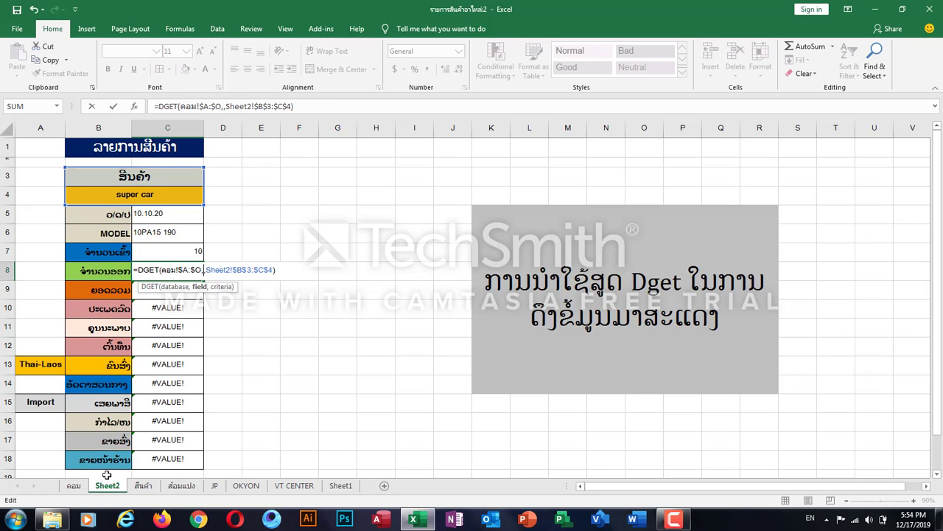
left_click(78, 487)
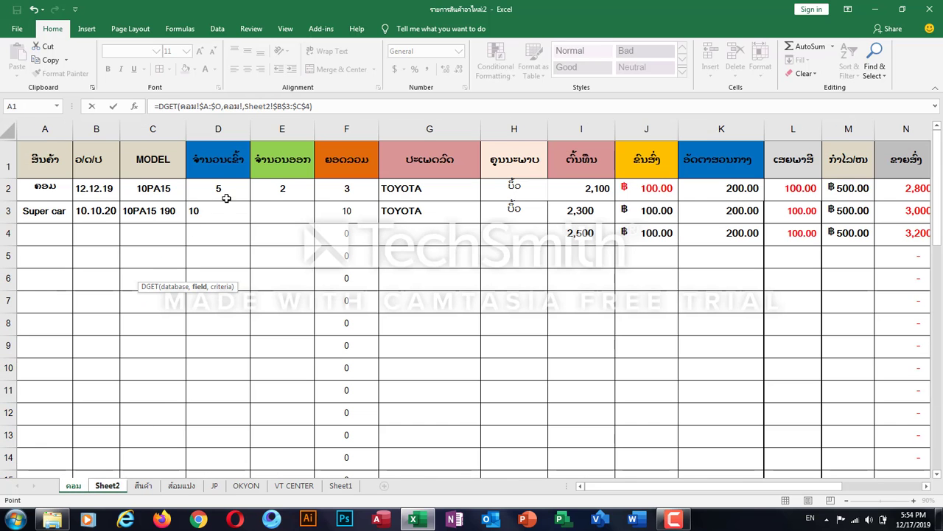
left_click(288, 164)
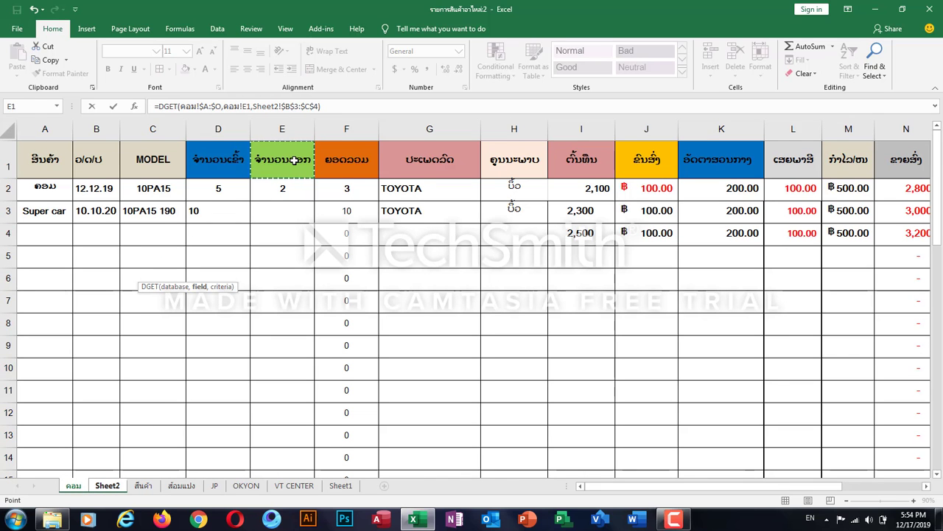
key("Return")
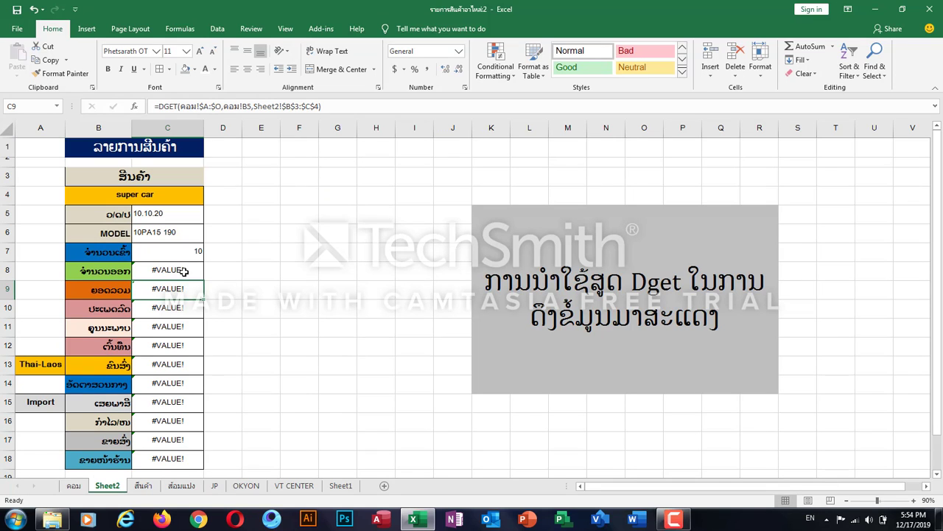
Step: Delete the C8 formula's field argument once more and reselect the green header คอม!E1 on the คอม sheet
double_click(183, 271)
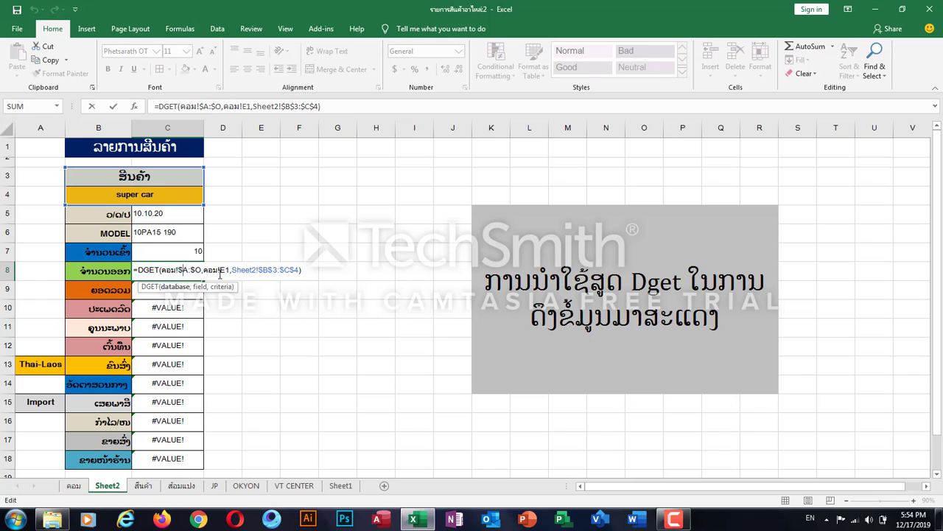
left_click_drag(226, 272, 216, 272)
key("Delete")
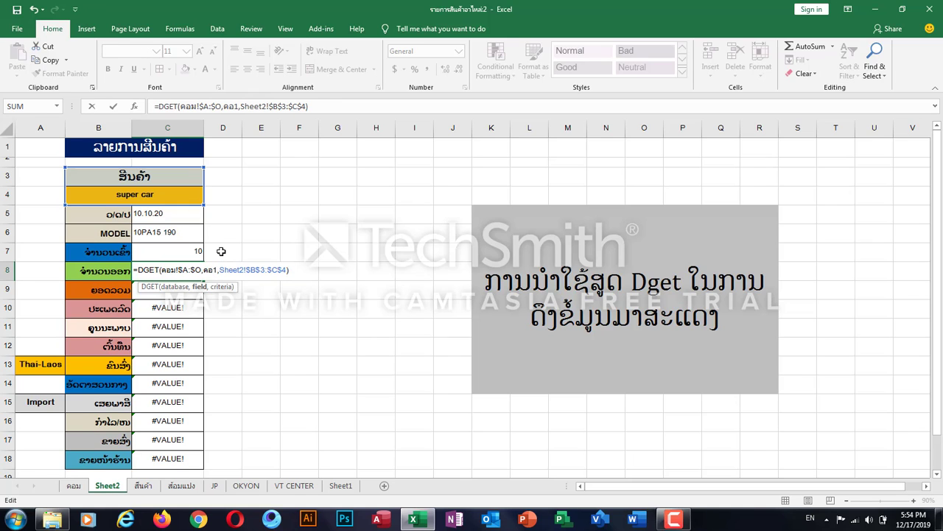
key("Delete")
key("BackSpace")
key("BackSpace")
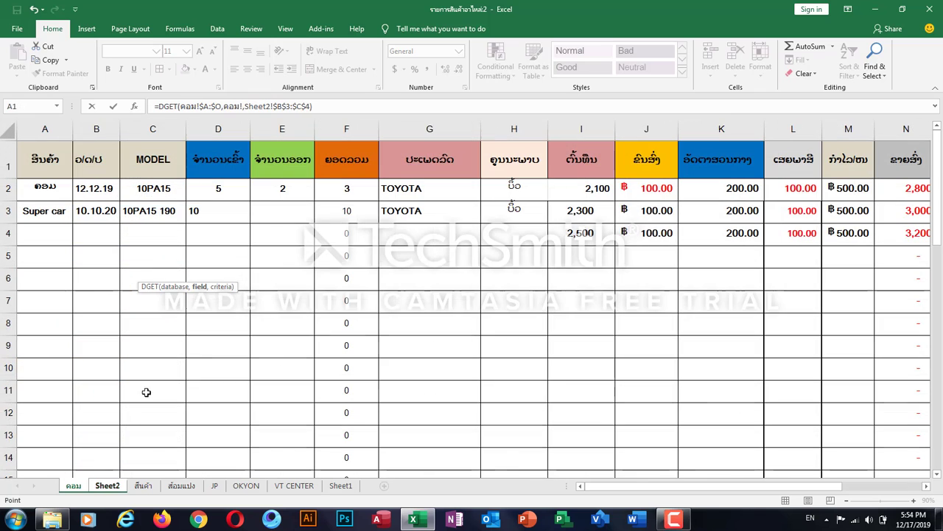
left_click(77, 486)
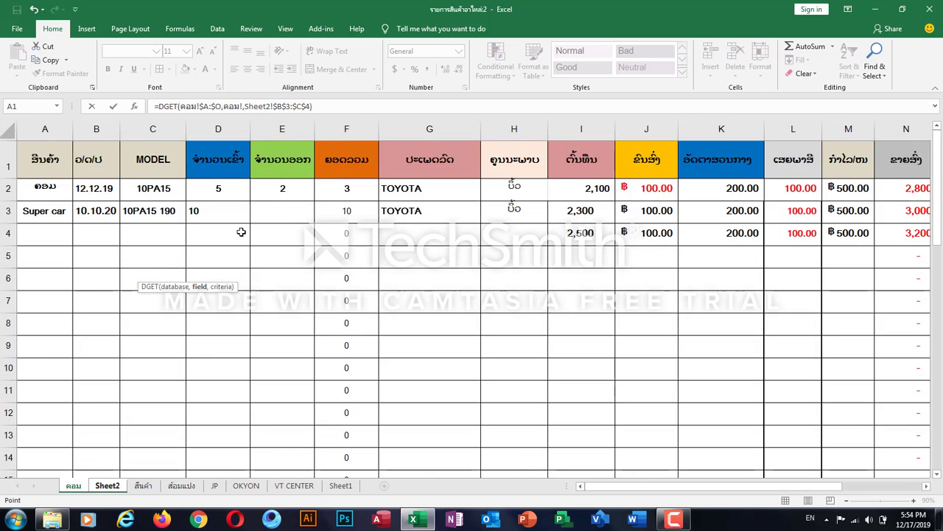
left_click(285, 165)
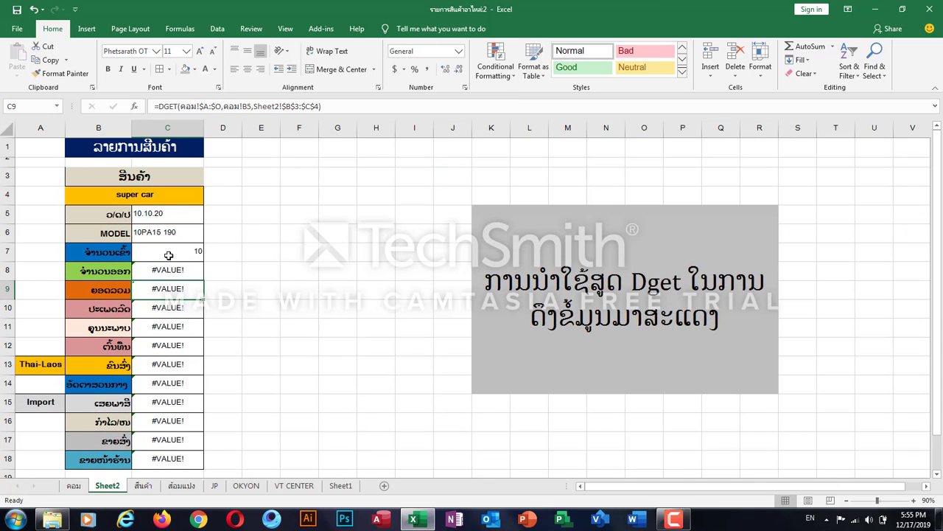
Step: Compare the DGET formulas in C7 through C9, and undo the C8 edits that pointed its field argument to คอม!E1
left_click(168, 256)
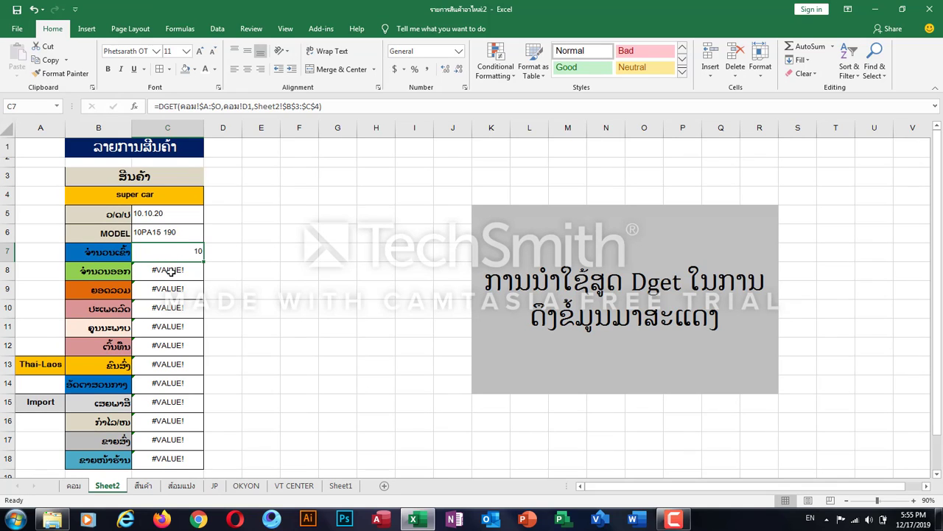
left_click(170, 271)
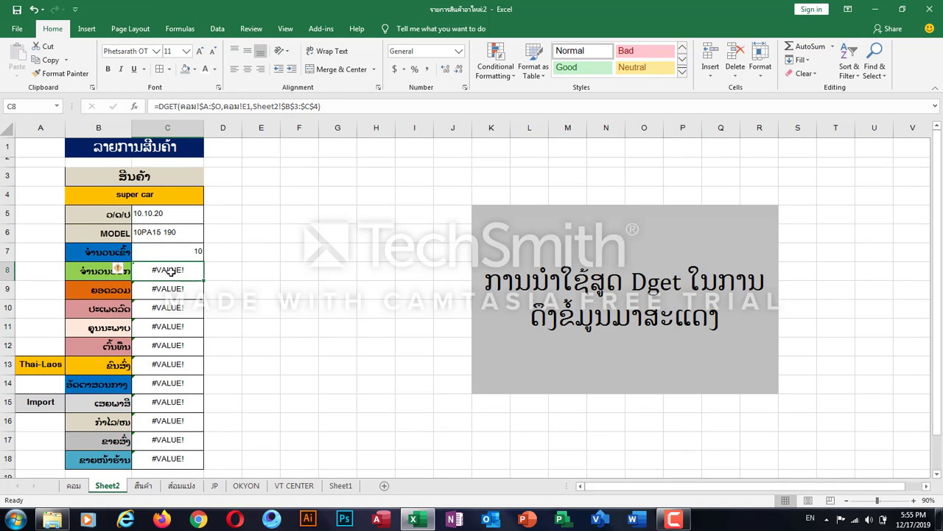
left_click(172, 290)
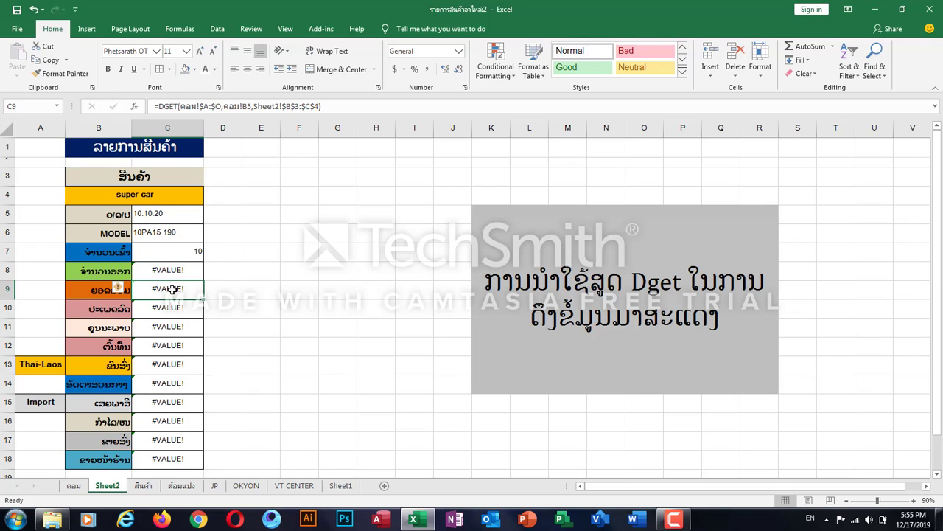
left_click(35, 10)
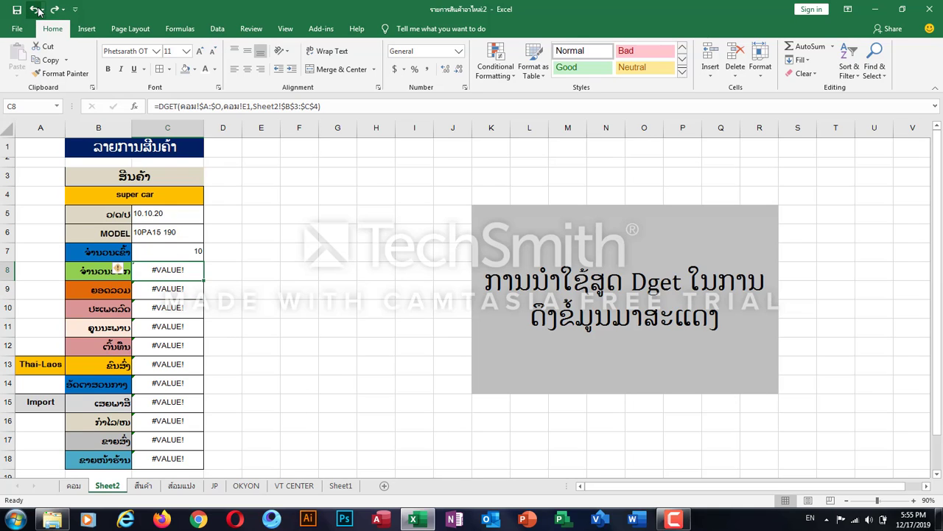
left_click(35, 9)
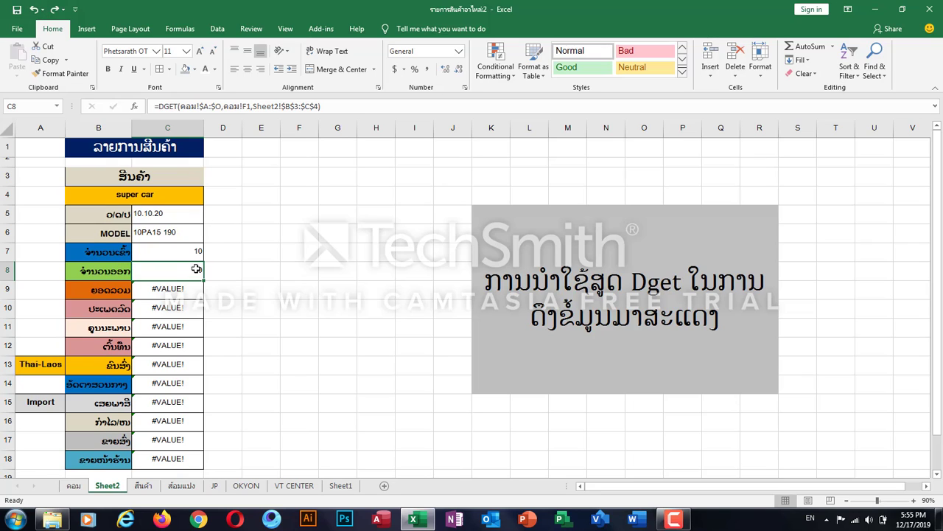
left_click(175, 258)
left_click(172, 273)
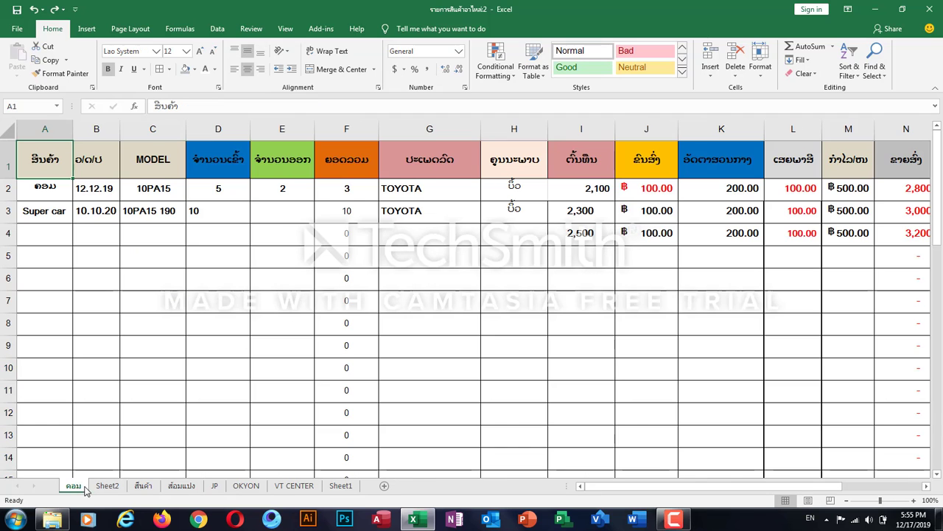
Step: On the คอม sheet, enter 11 in E3, the green-header column of the Super car row
left_click(77, 486)
left_click(284, 214)
type("10")
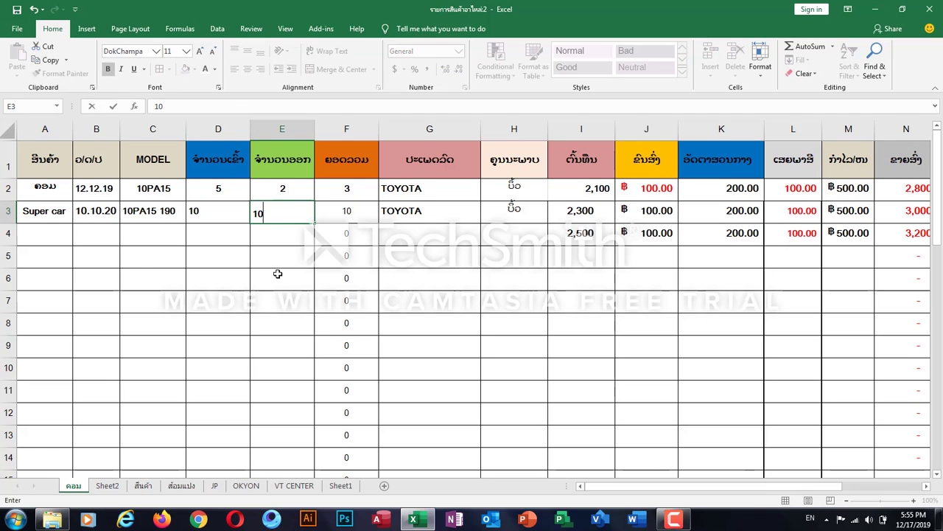
key("BackSpace")
type("1")
left_click(294, 233)
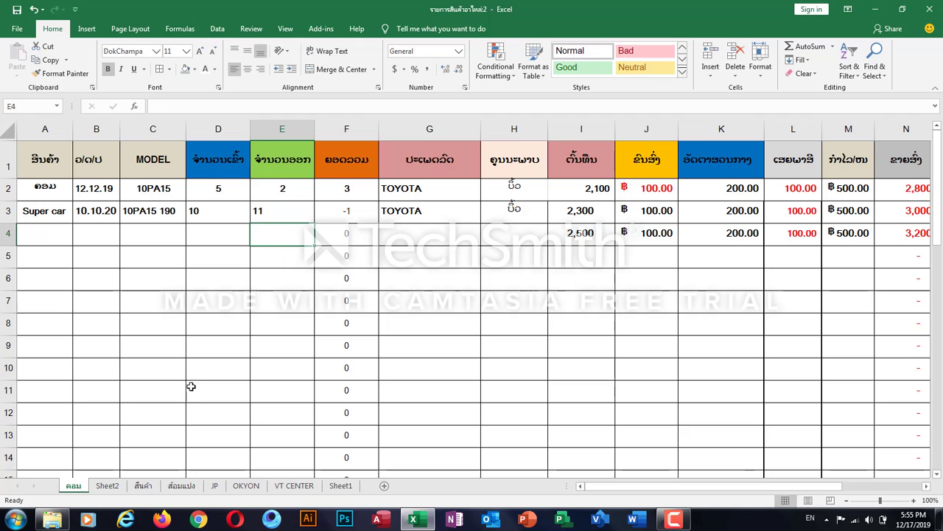
Step: Back on Sheet2, replace the field argument of the DGET formula in C9 with the matching orange header cell, คอม!F1
left_click(116, 488)
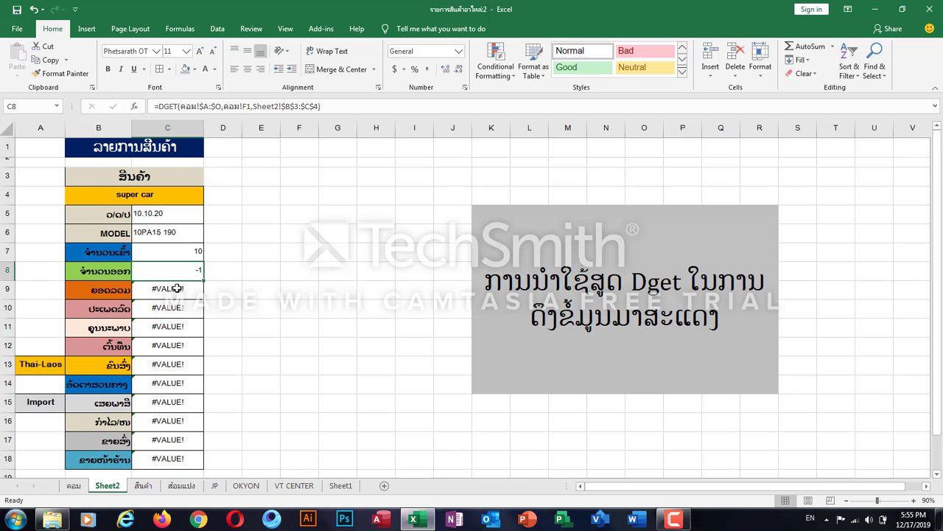
double_click(175, 288)
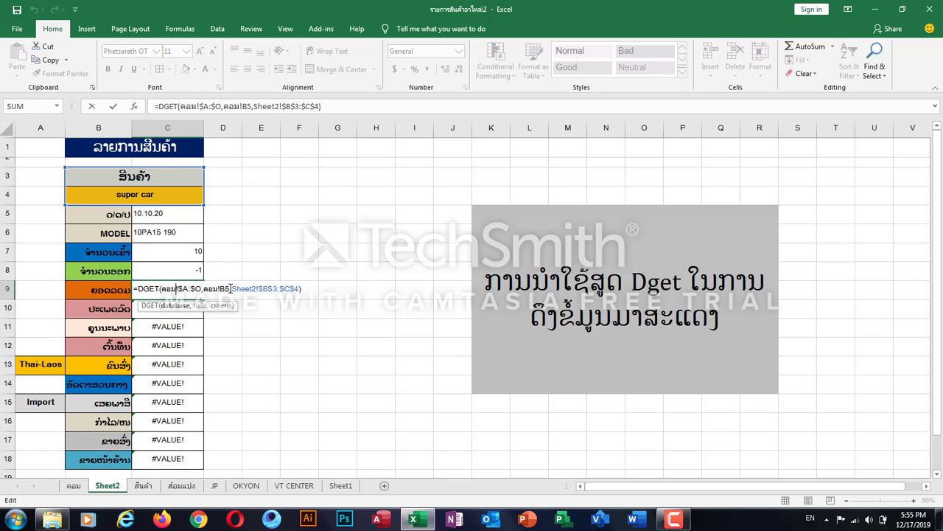
left_click_drag(219, 288, 205, 289)
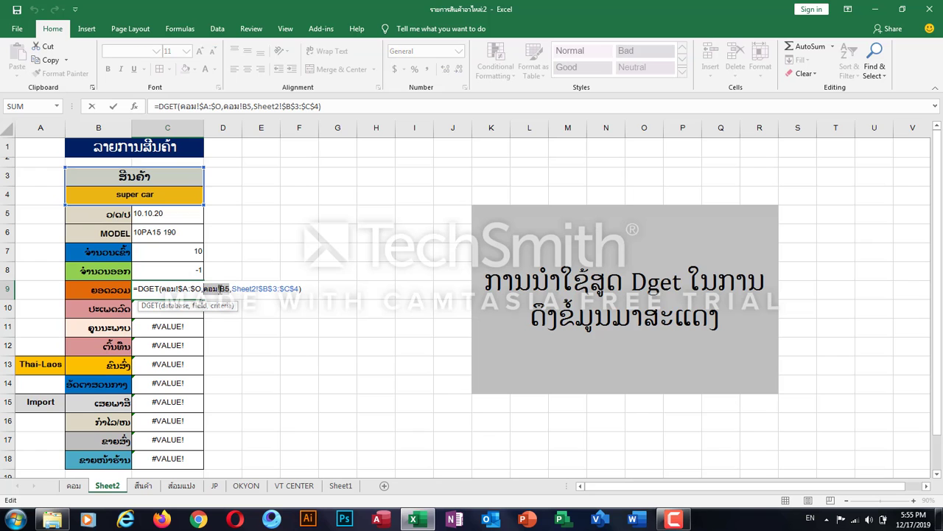
key("BackSpace")
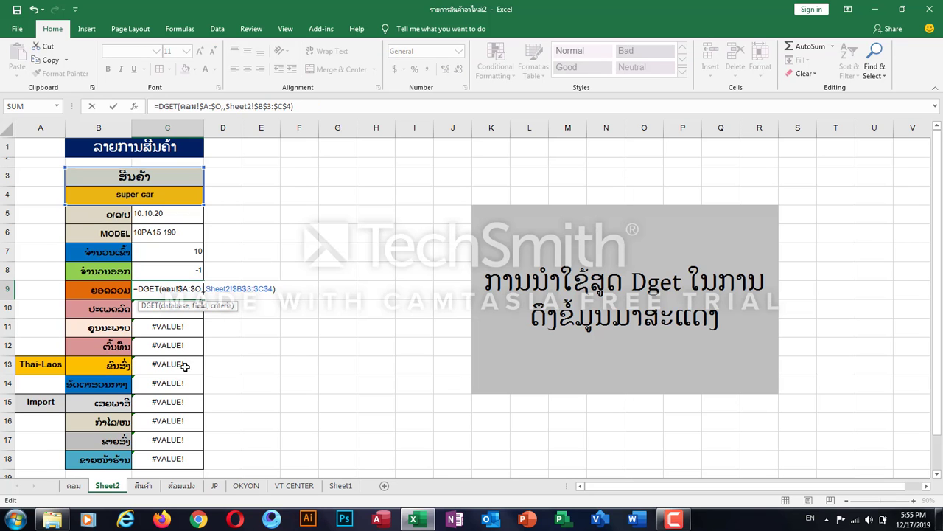
left_click(74, 486)
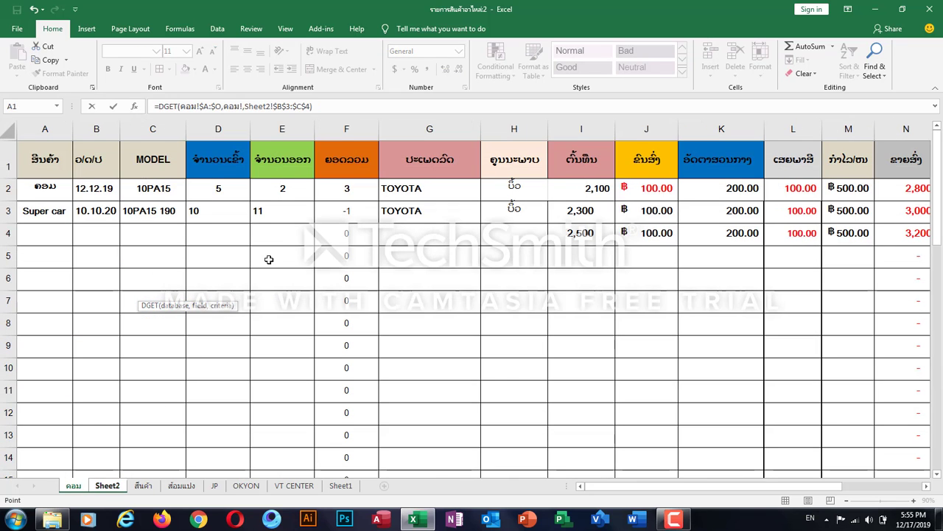
left_click(345, 166)
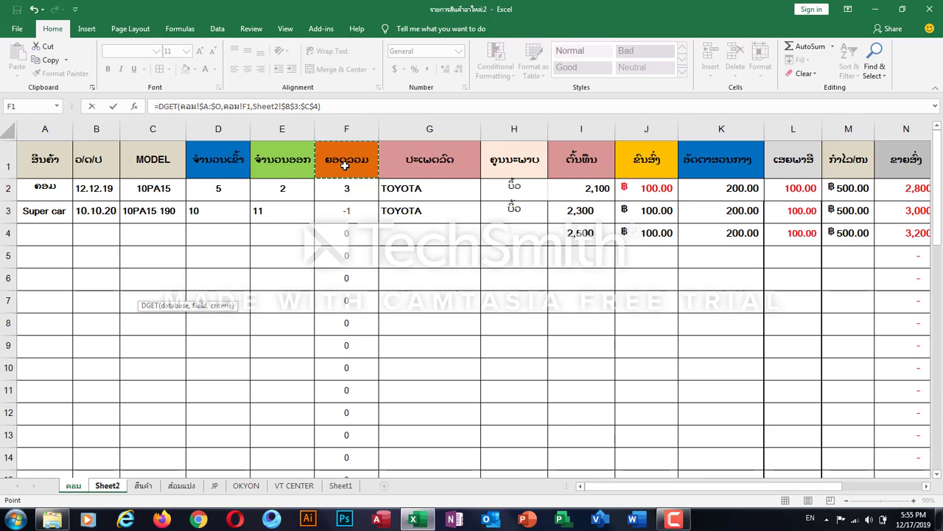
key("Return")
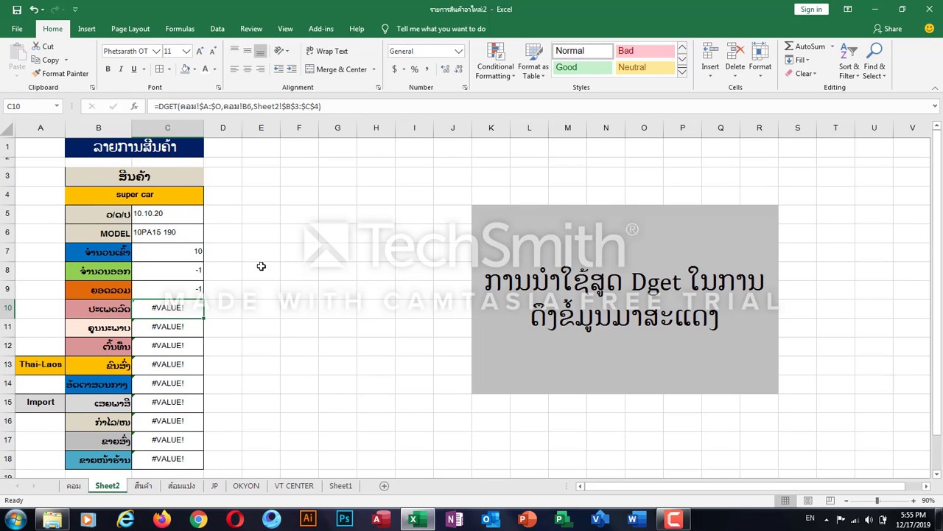
Step: Replace the field argument of the DGET formula in C10 with the matching header cell คอม!G1
double_click(190, 309)
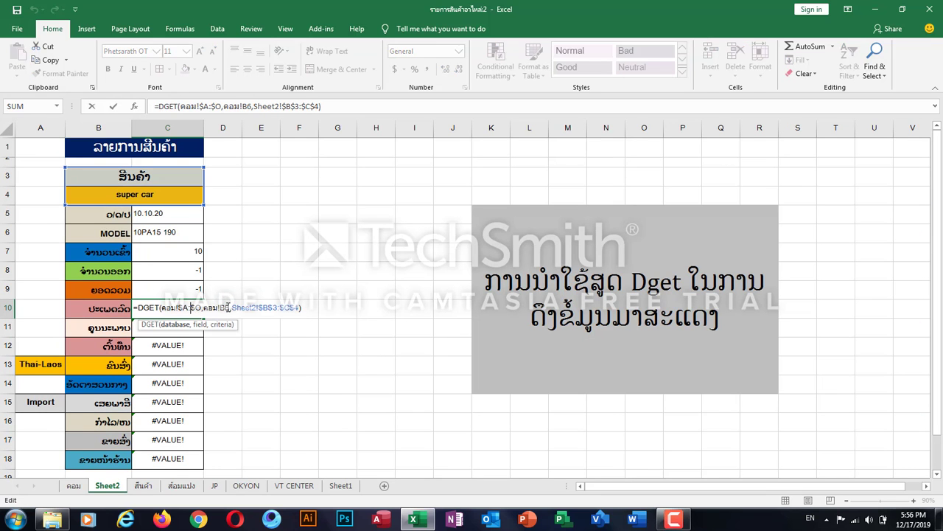
left_click(227, 307)
left_click_drag(229, 309, 214, 310)
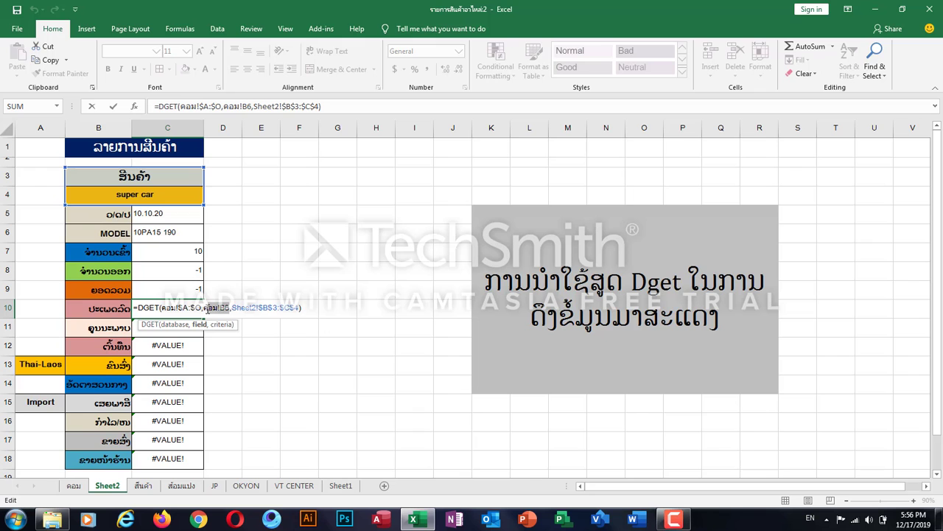
key("BackSpace")
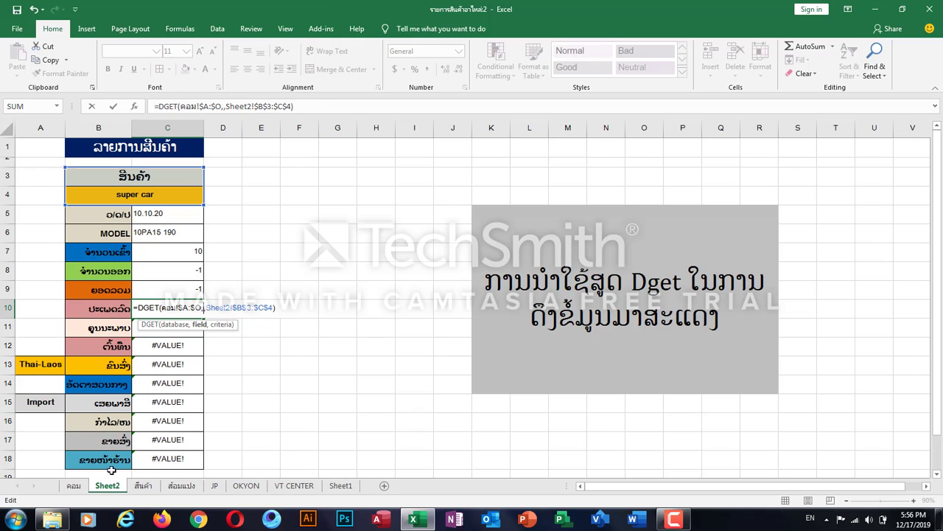
left_click(74, 486)
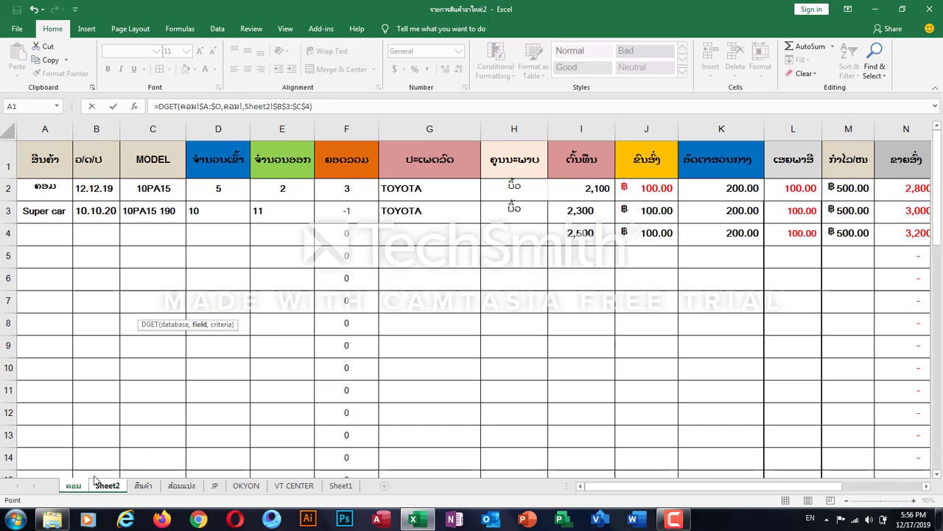
left_click(380, 166)
key("Return")
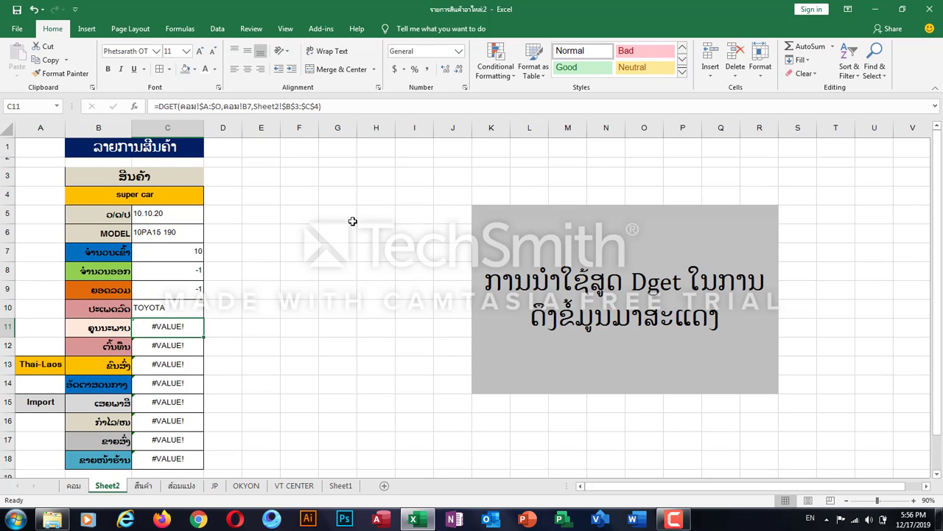
Step: Point the field argument of the C11 DGET formula to its matching header, คอม!H1
double_click(190, 327)
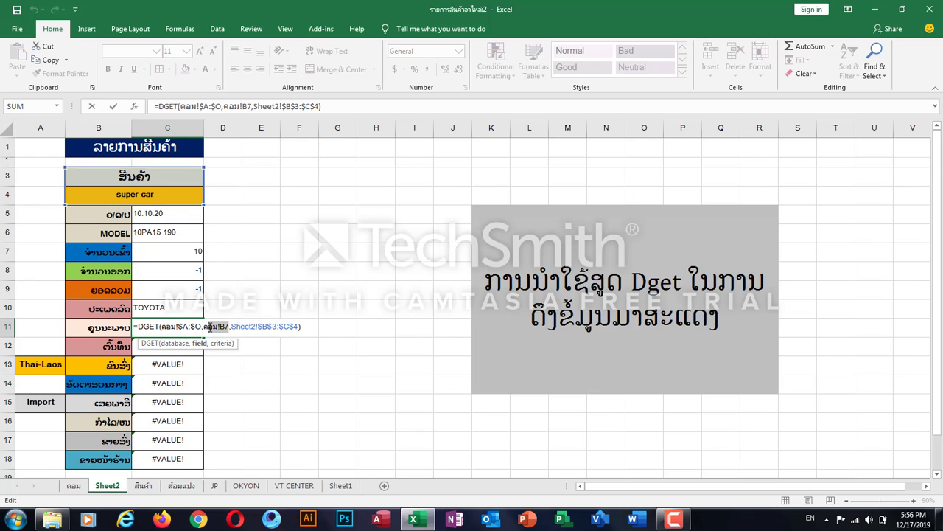
key("BackSpace")
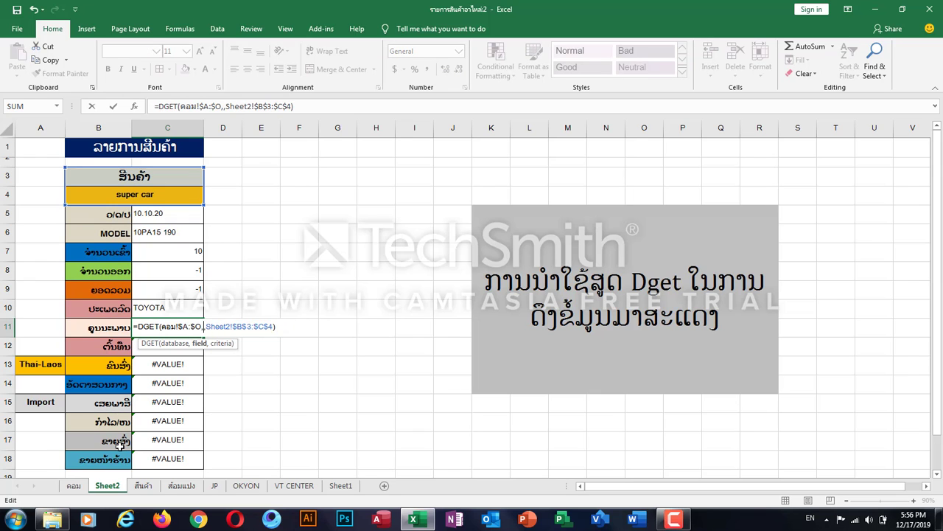
left_click(73, 486)
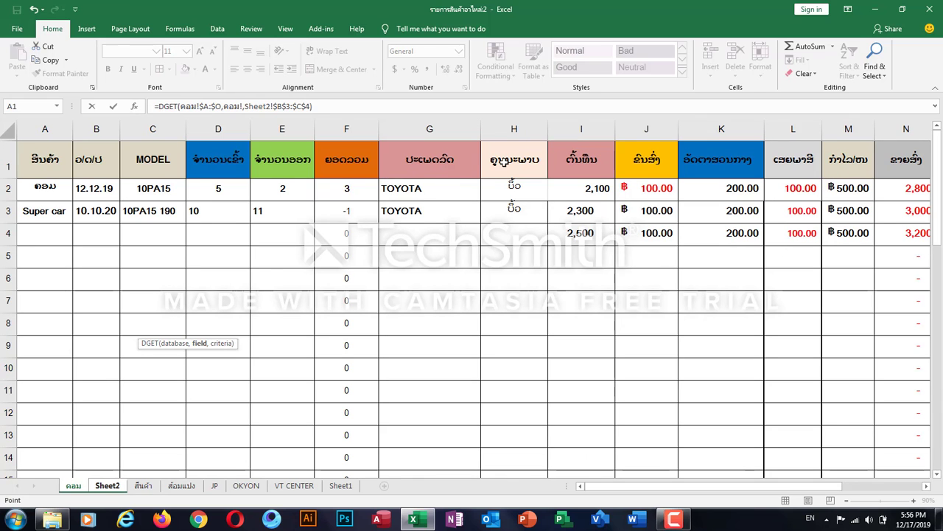
left_click(508, 161)
key("Return")
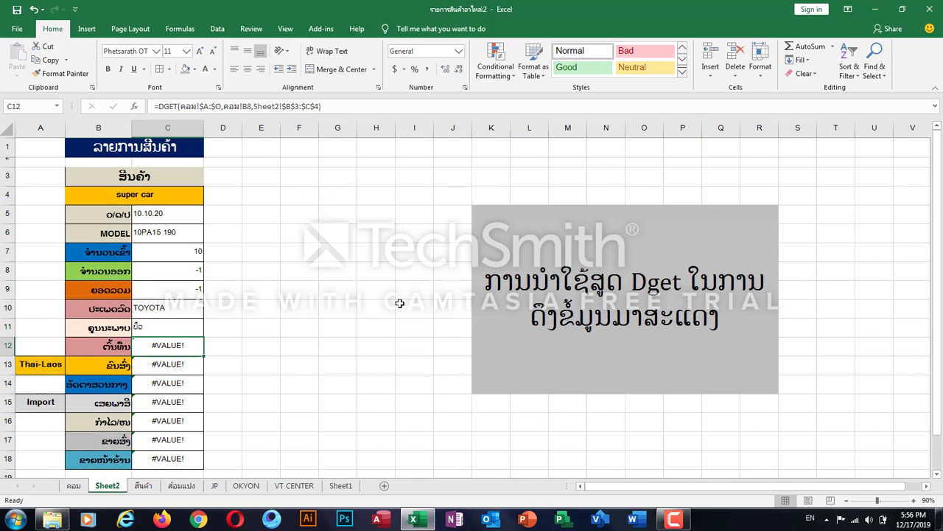
Step: Replace the field argument of the DGET formula in C12 with the header cell คอม!I1
double_click(177, 345)
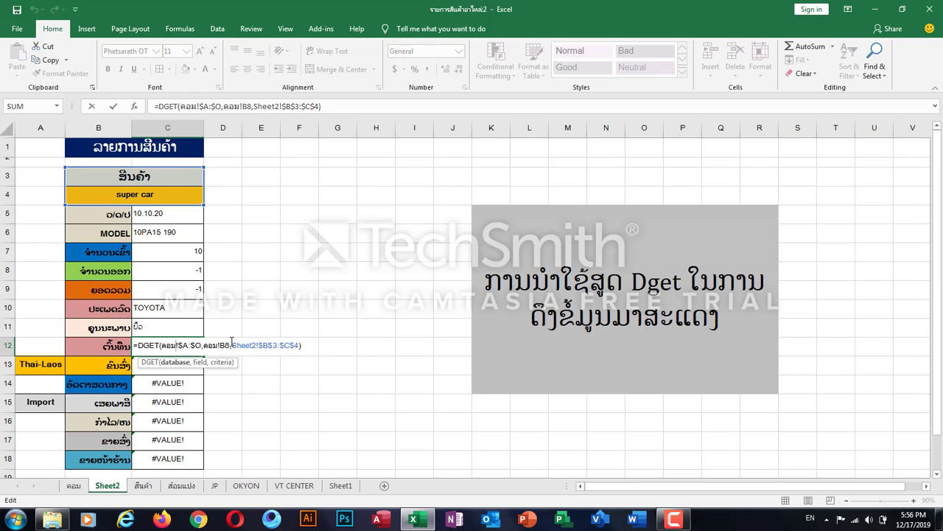
left_click_drag(231, 345, 217, 346)
key("BackSpace")
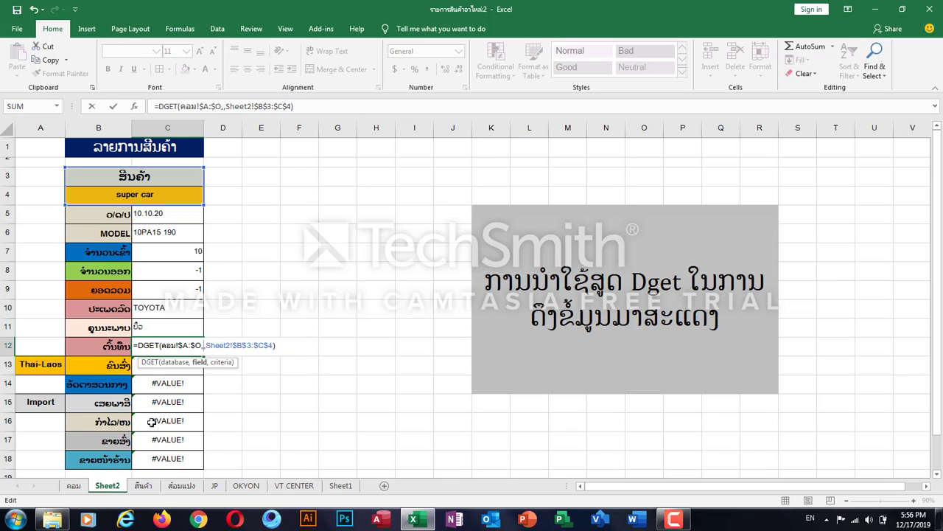
left_click(79, 487)
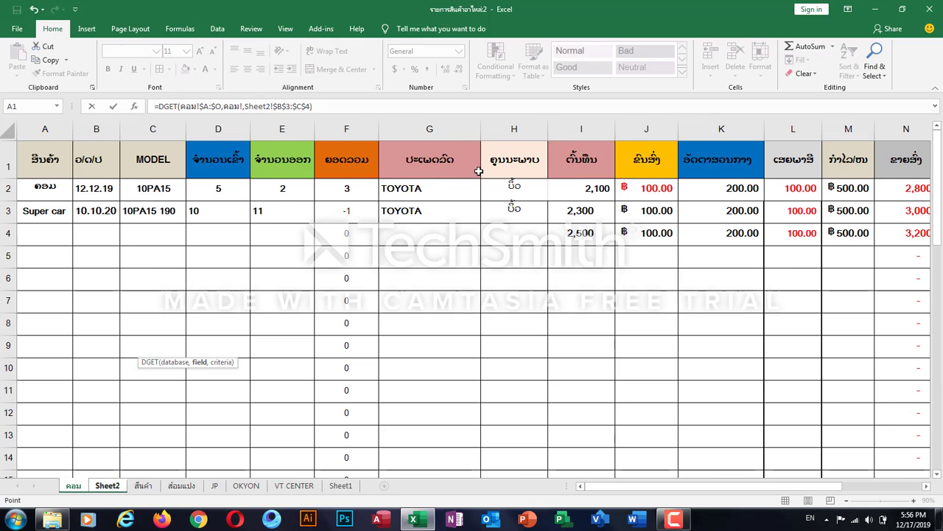
left_click(581, 153)
key("Return")
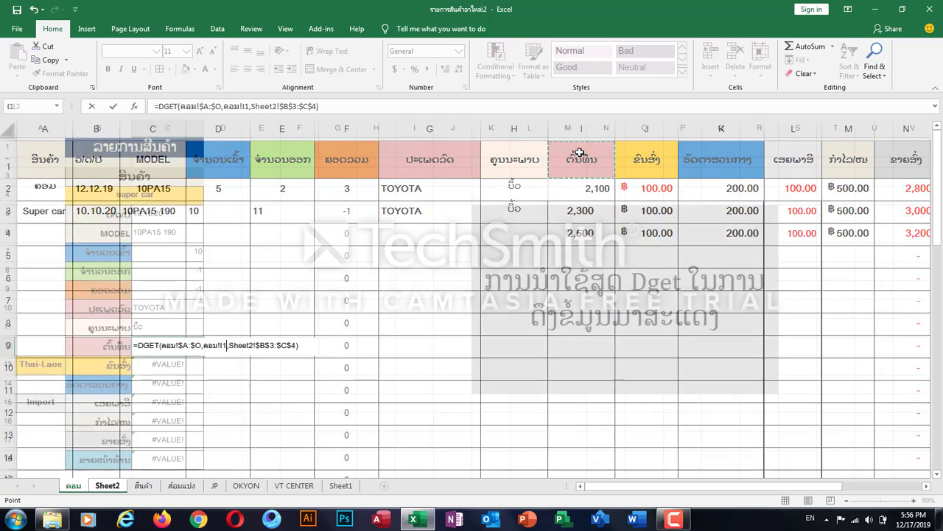
Step: Clear the field argument in the C13 DGET formula and reference the yellow header cell คอม!J1 instead
left_click(175, 370)
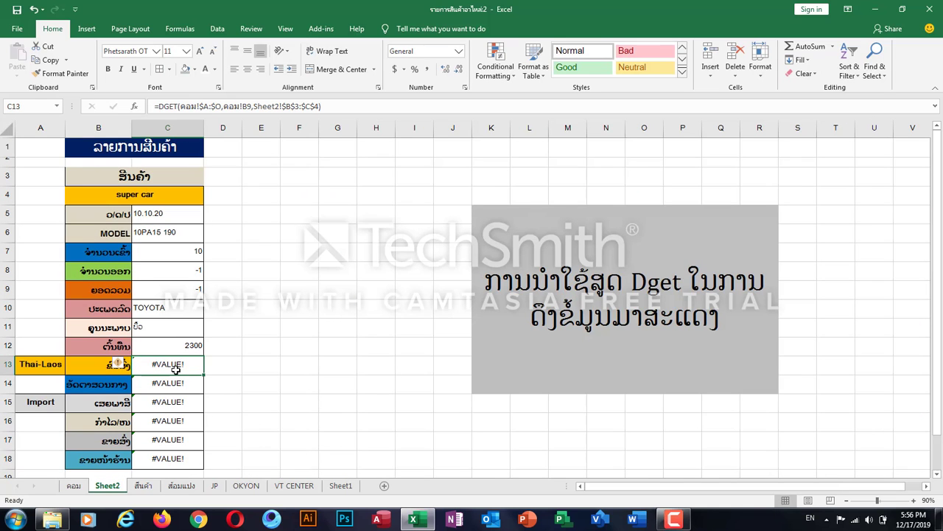
double_click(176, 370)
left_click(228, 364)
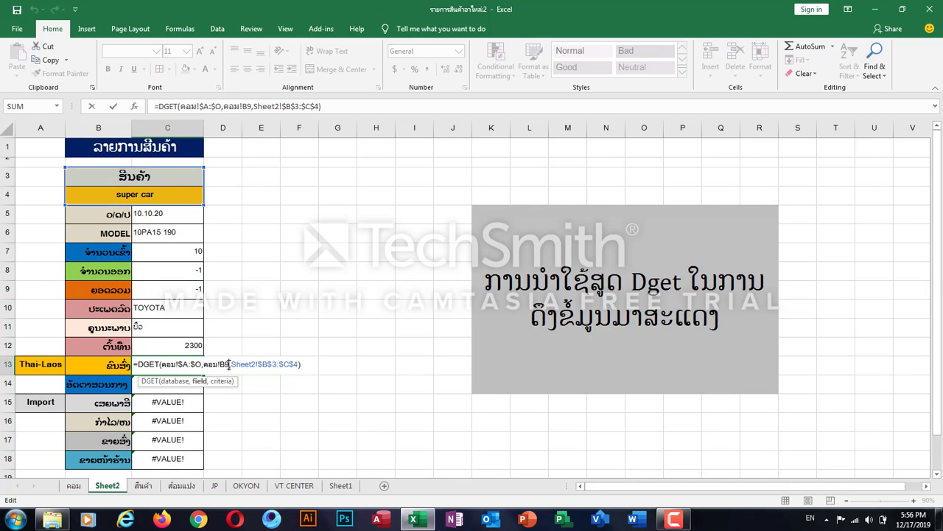
key("BackSpace")
key("BackSpace")
key("BackSpace")
key("BackSpace")
key("BackSpace")
key("BackSpace")
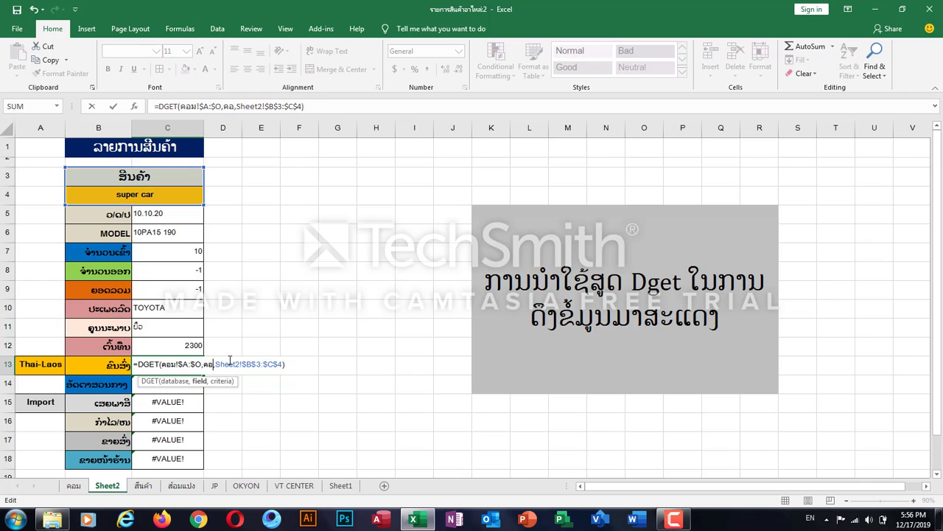
left_click(74, 486)
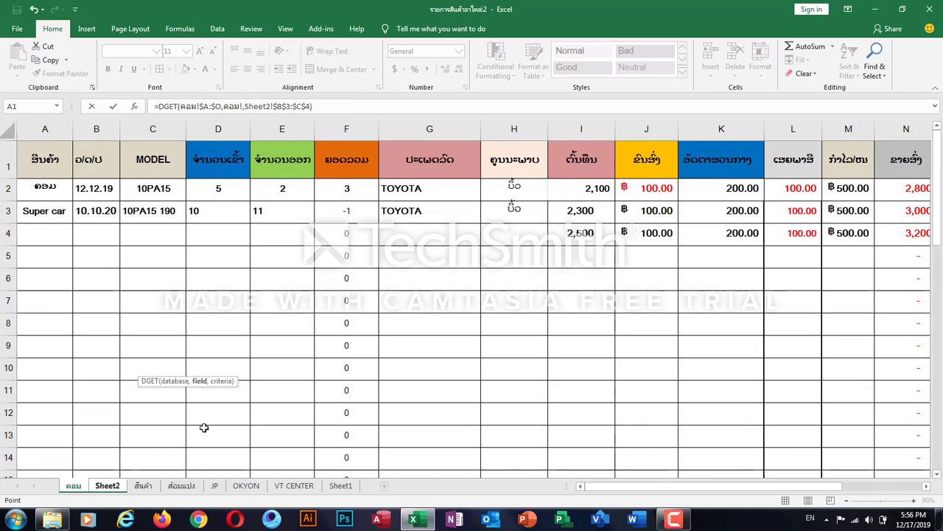
left_click(651, 168)
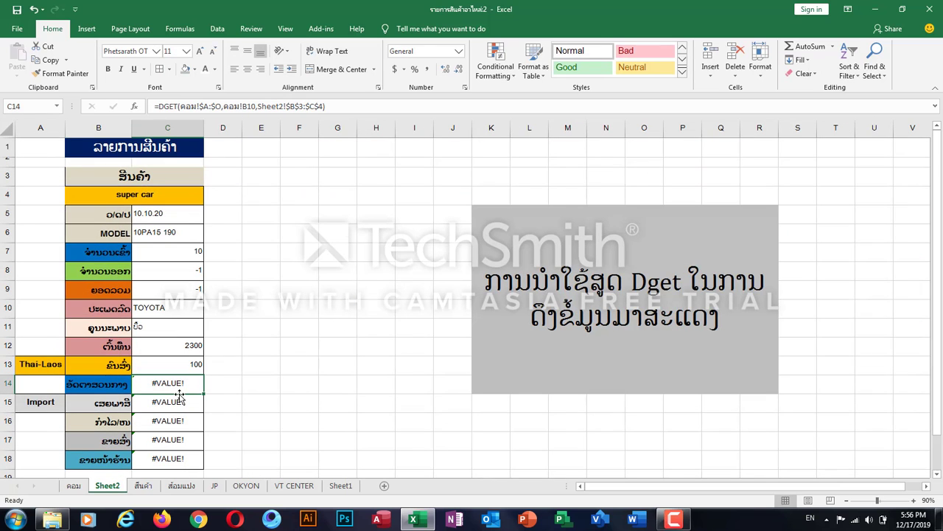
Step: Replace the field argument of the DGET formula in C14 with the blue header cell คอม!K1
double_click(177, 388)
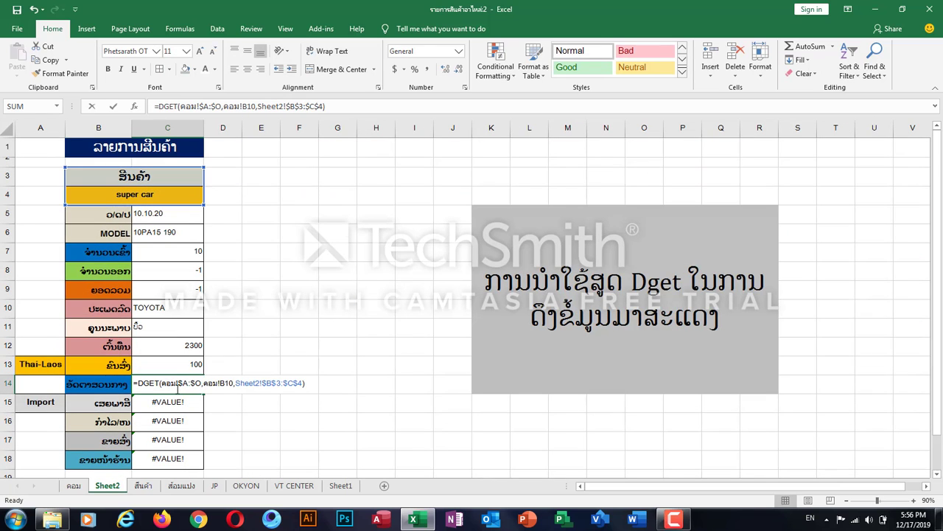
left_click(230, 383)
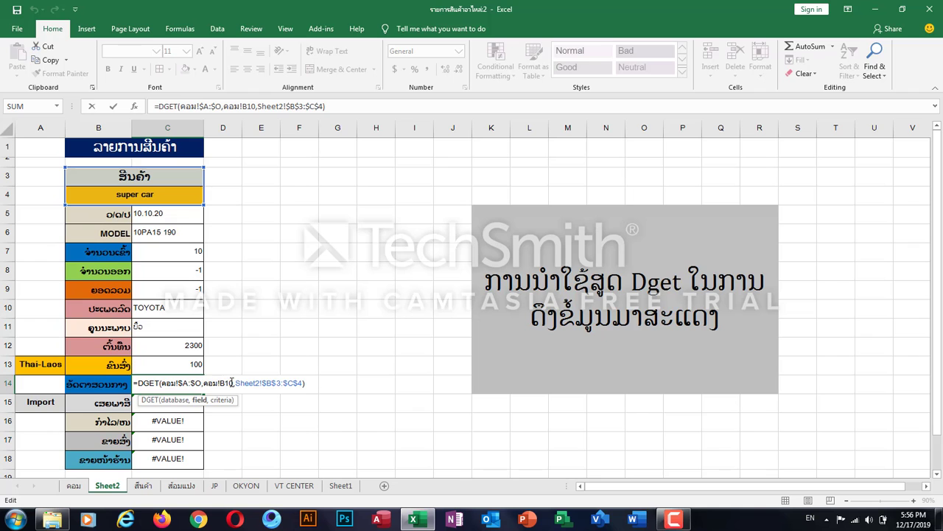
key("BackSpace")
key("BackSpace")
key("BackSpace")
key("BackSpace")
key("BackSpace")
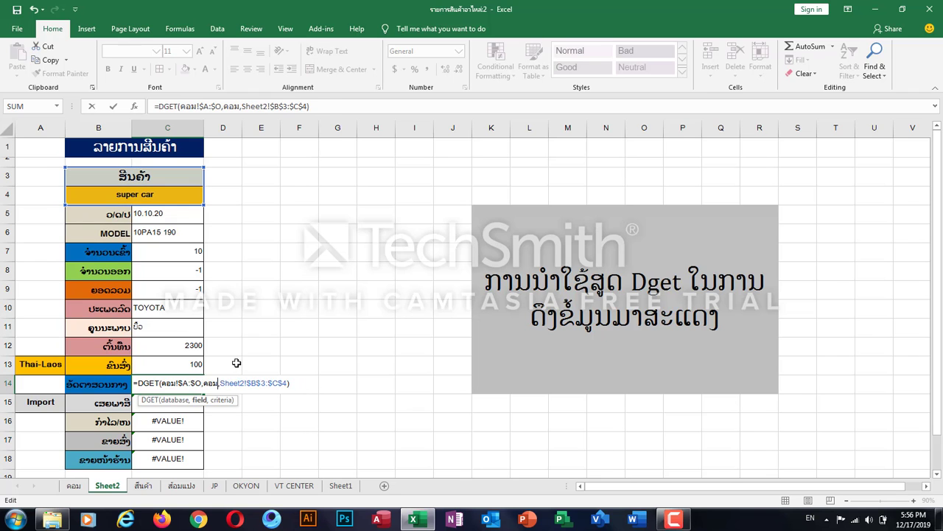
key("BackSpace")
key("BackSpace")
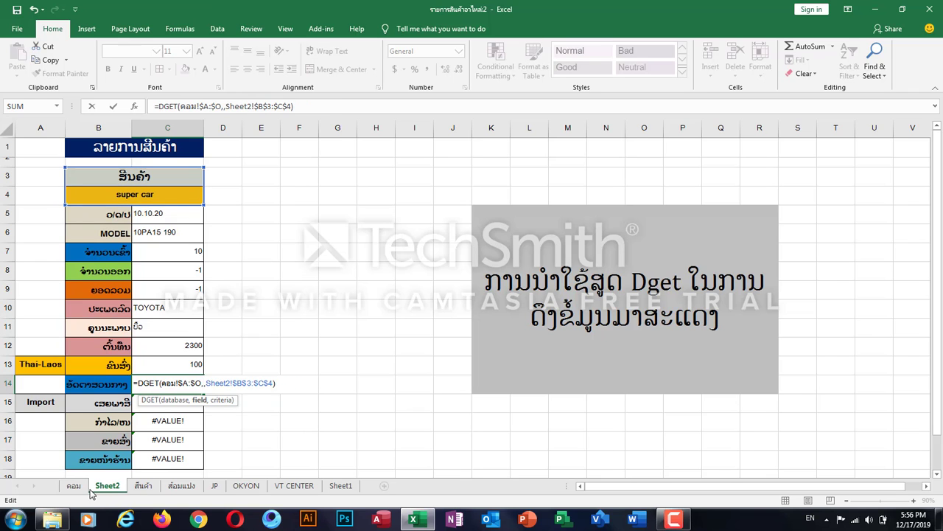
left_click(73, 487)
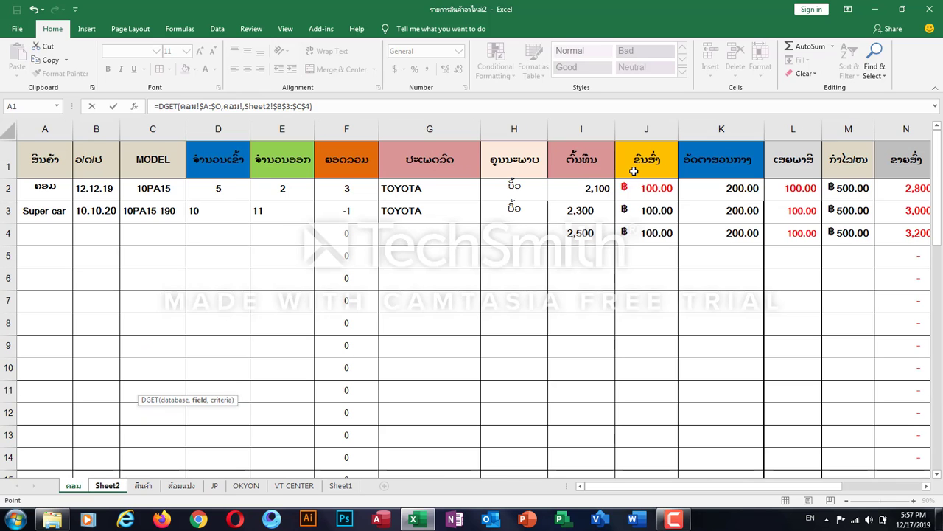
left_click(700, 159)
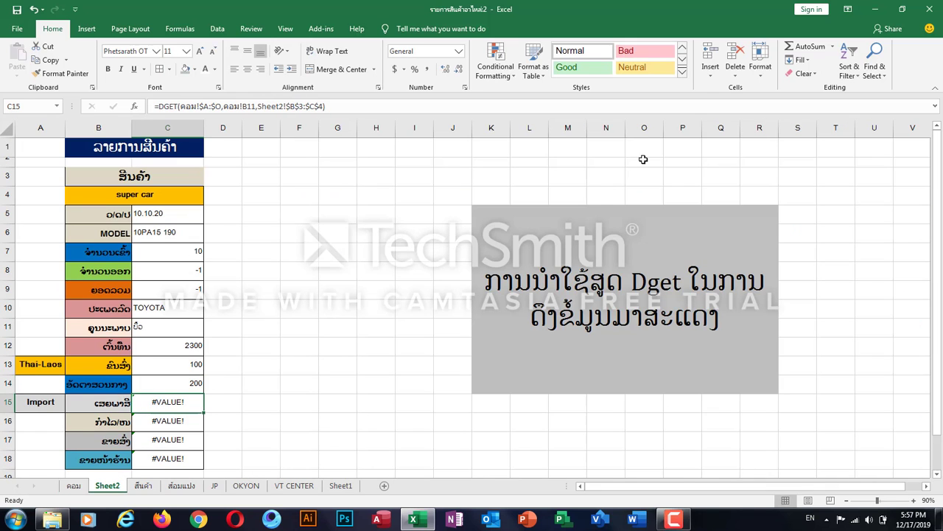
Step: Change the field argument of the C15 DGET formula to the matching grey header cell, คอม!L1
double_click(176, 401)
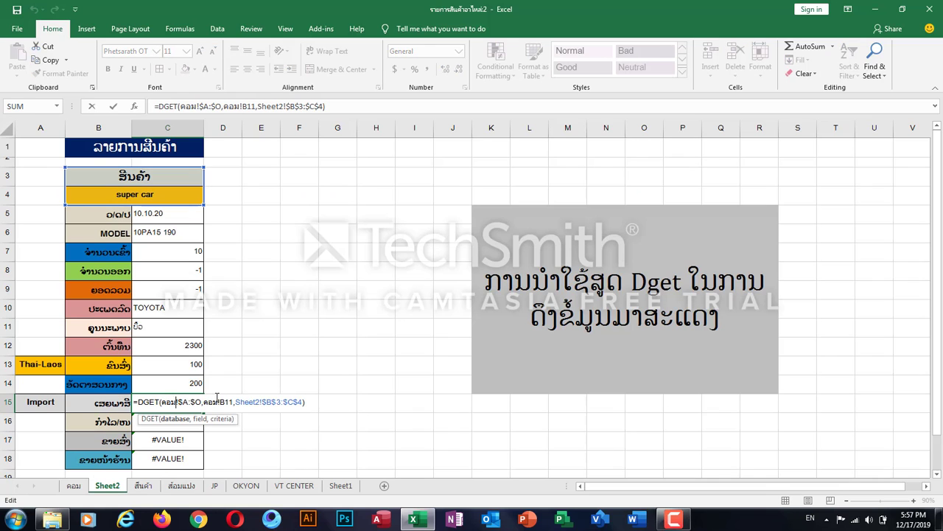
left_click(231, 401)
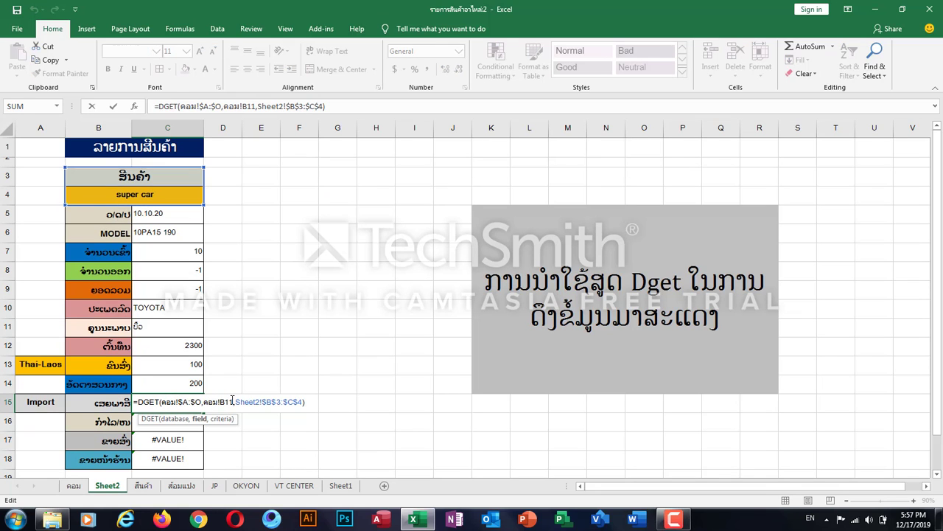
key("BackSpace")
key("BackSpace")
key("BackSpace")
key("BackSpace")
key("BackSpace")
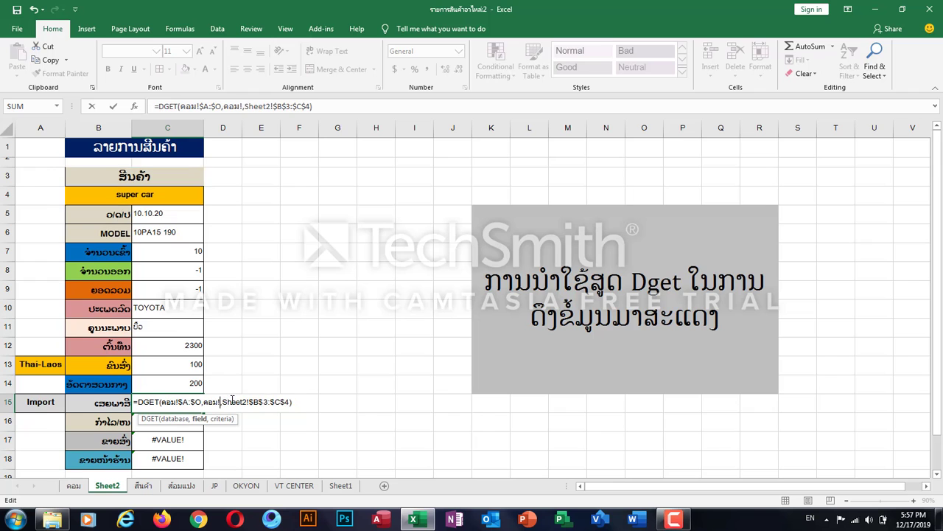
key("BackSpace")
key("BackSpace")
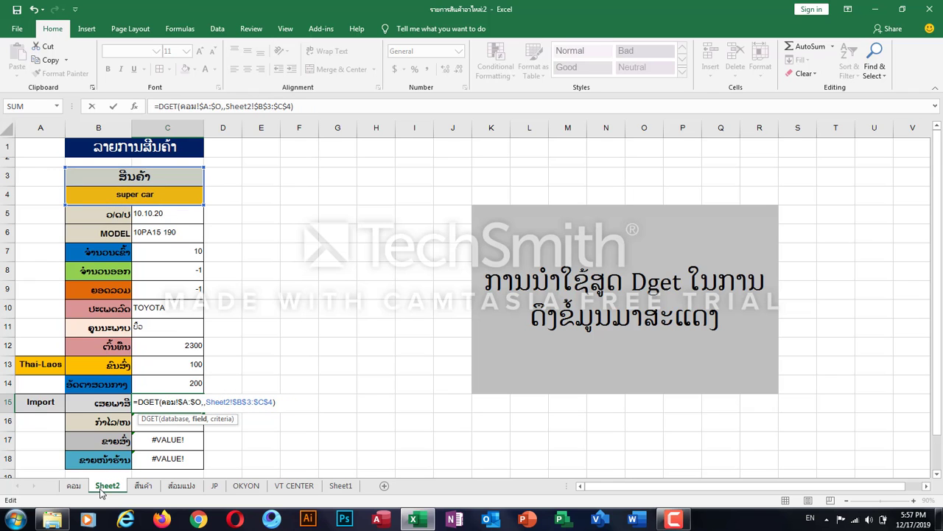
left_click(74, 488)
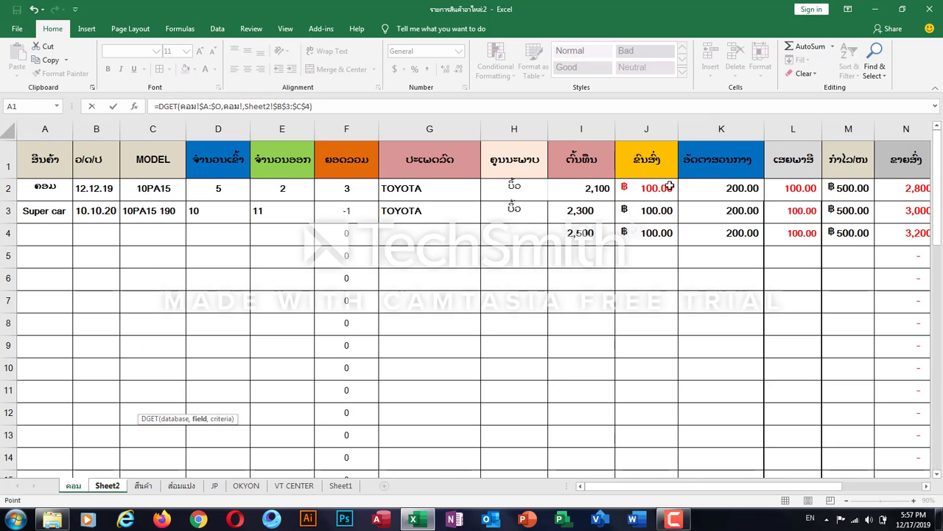
left_click(789, 161)
key("Return")
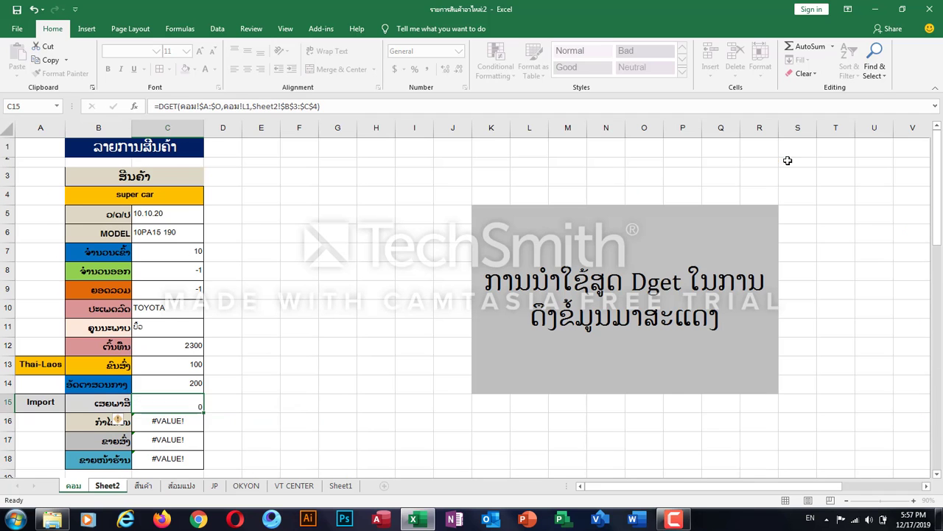
Step: Replace the field argument of the DGET formula in C16 with the beige header cell คอม!M1
double_click(189, 423)
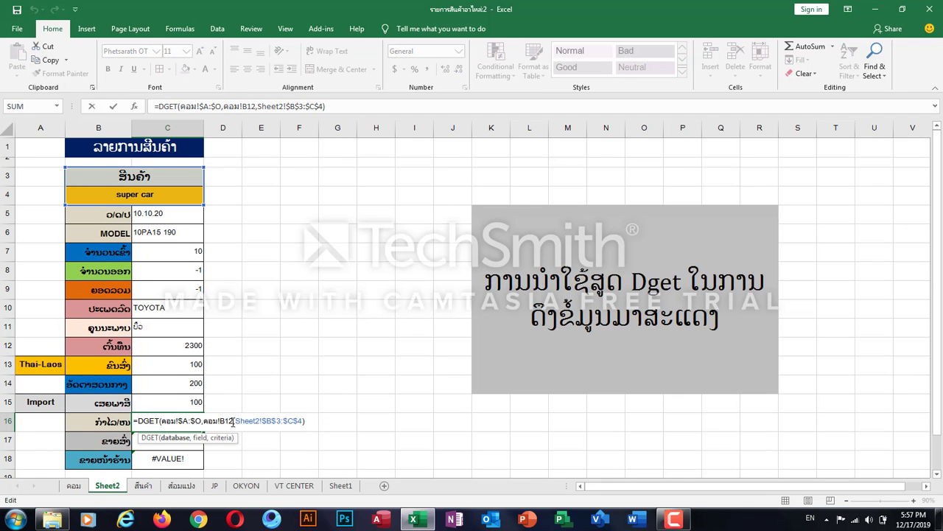
key("BackSpace")
key("BackSpace")
key("BackSpace")
key("BackSpace")
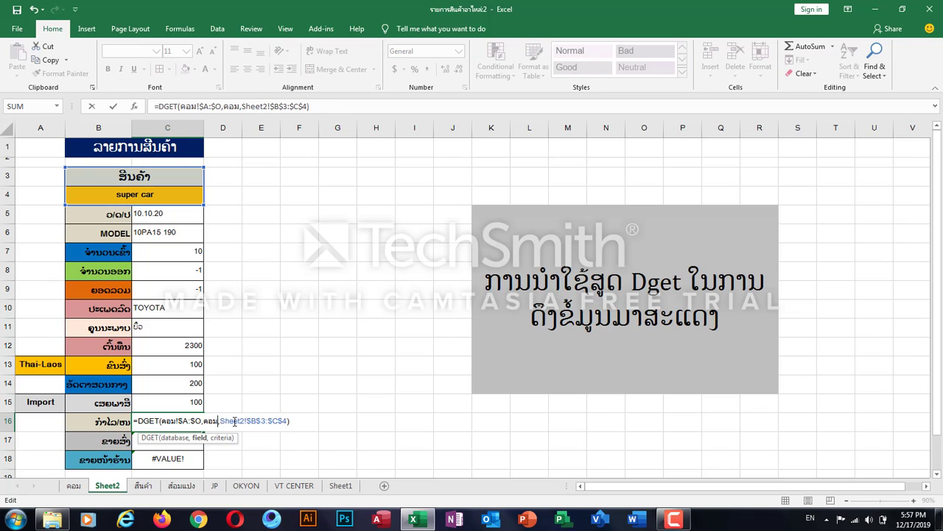
key("BackSpace")
key("BackSpace")
key("BackSpace")
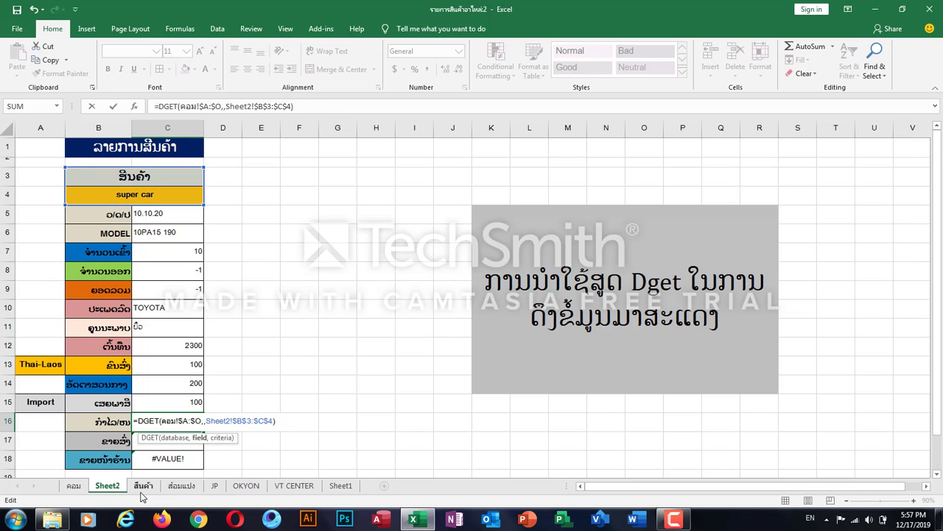
left_click(74, 486)
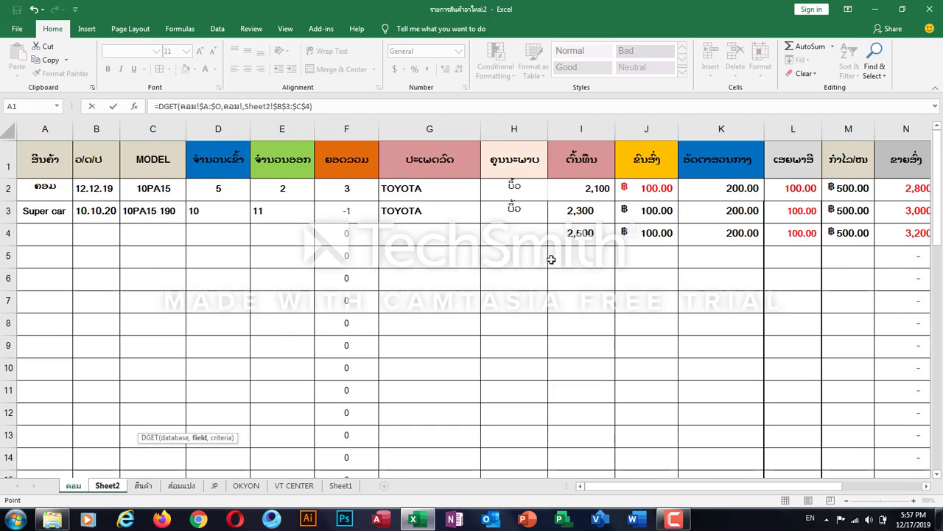
left_click(838, 167)
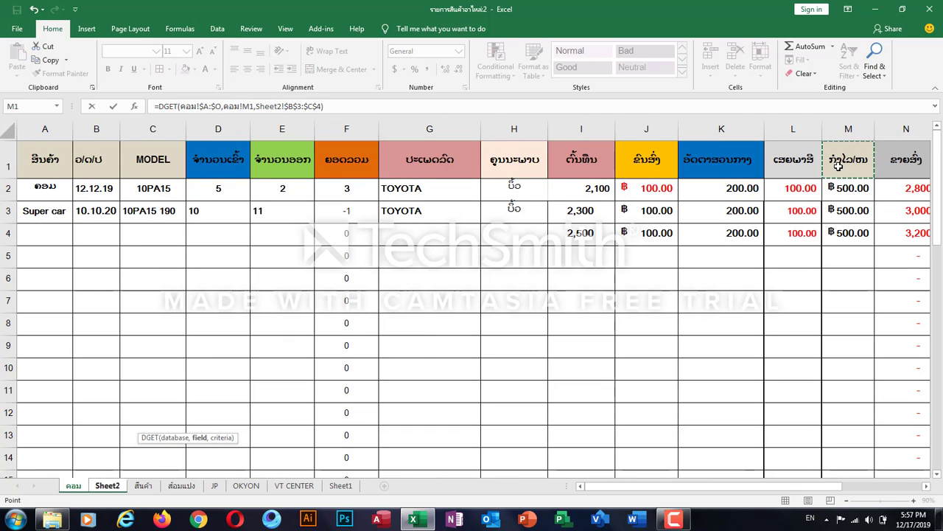
key("Return")
left_click(191, 420)
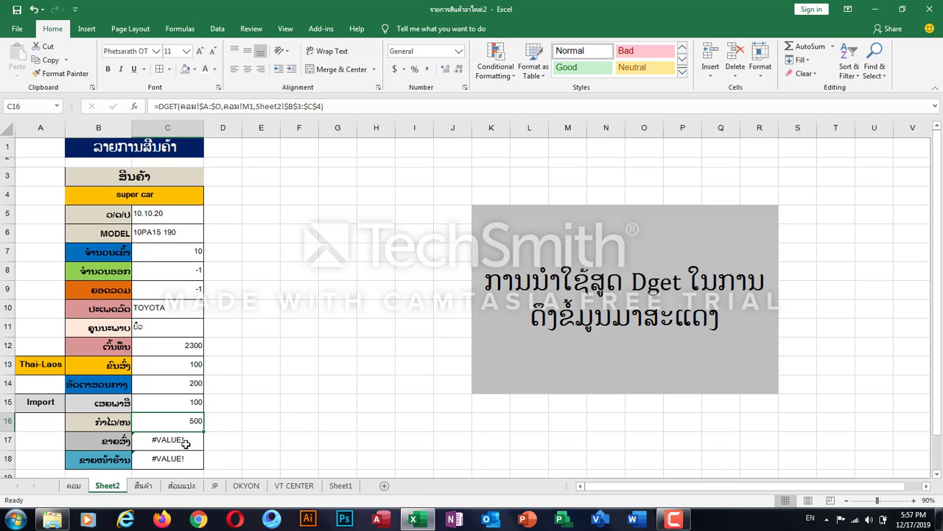
Step: Change the field reference in the C17 DGET formula to คอม!N1
left_click(186, 443)
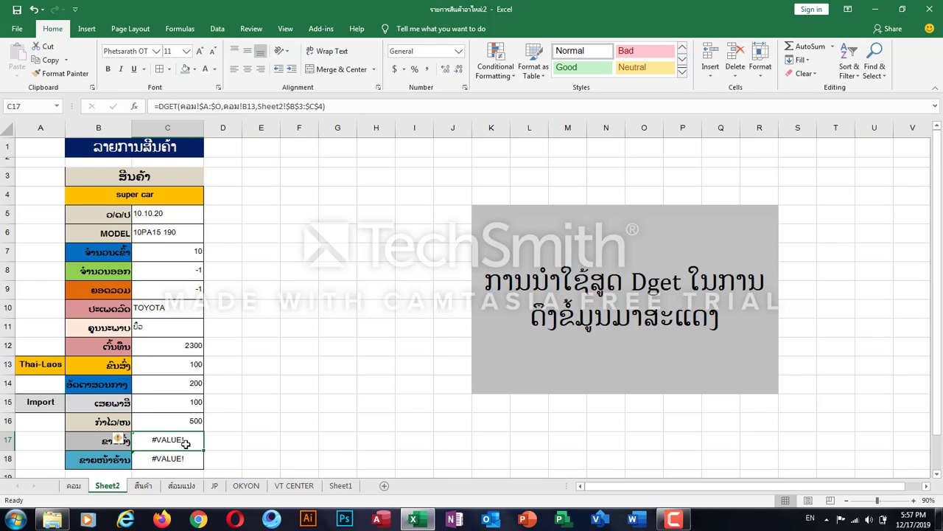
double_click(186, 443)
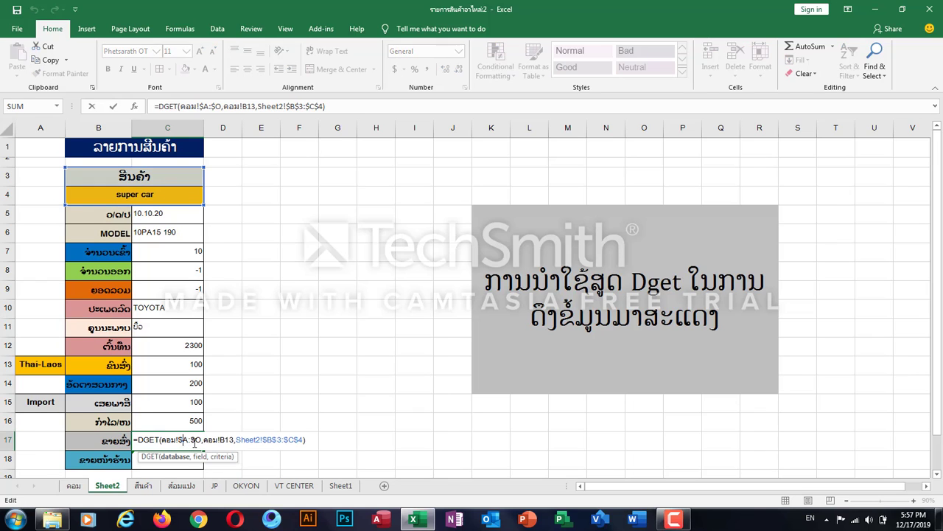
left_click(232, 440)
key("BackSpace")
key("BackSpace")
key("BackSpace")
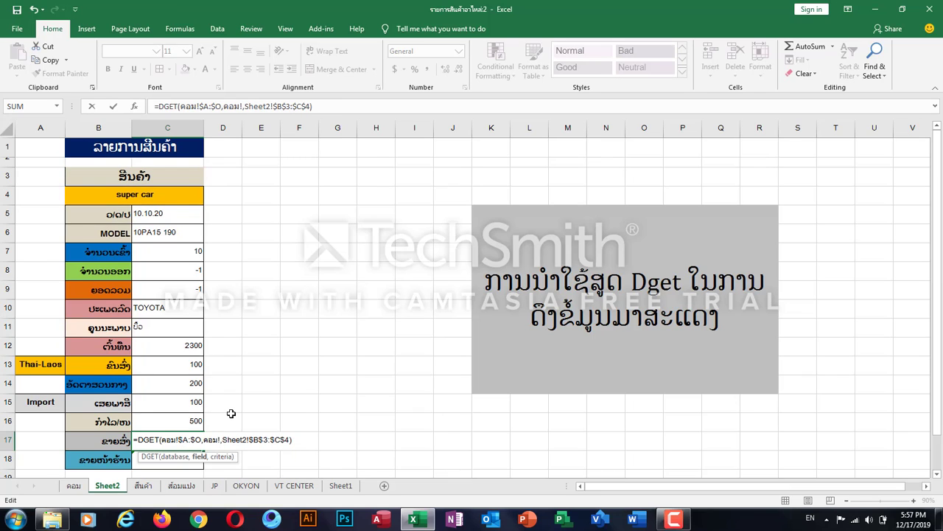
type("N1")
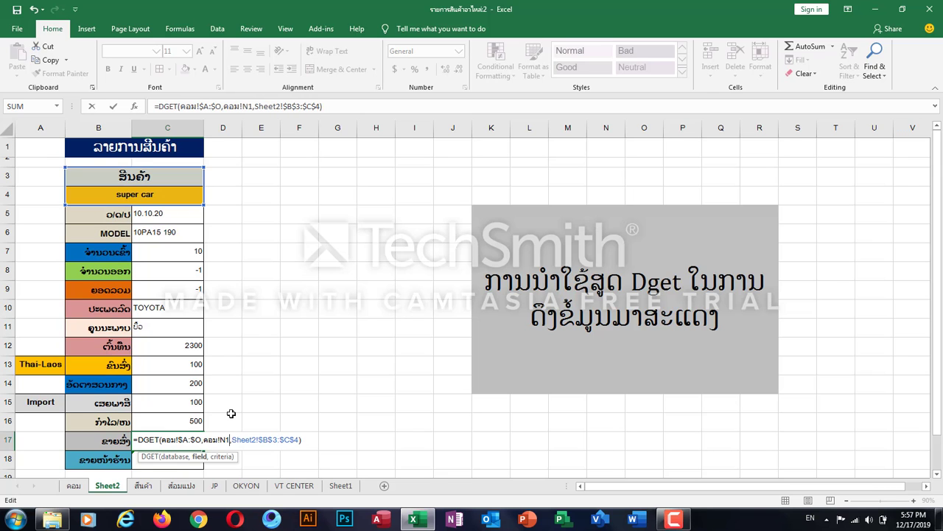
key("Return")
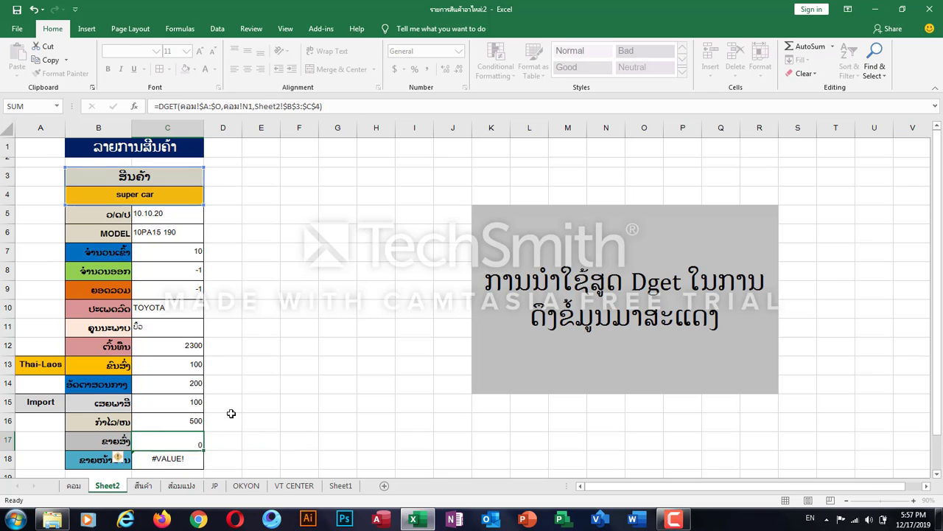
Step: Clear the field argument of the DGET formula in C18 and reference the last header cell, คอม!O1, instead
scroll(223, 410, "down", 1)
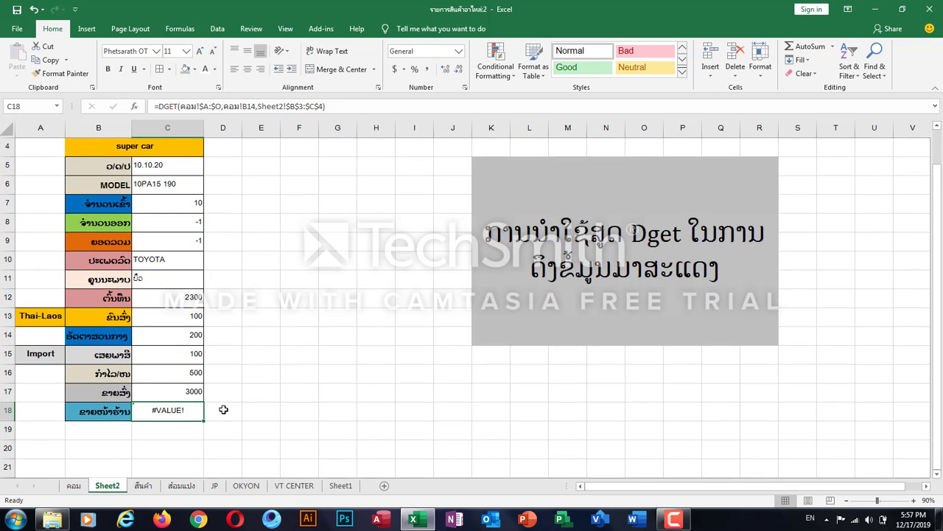
double_click(197, 410)
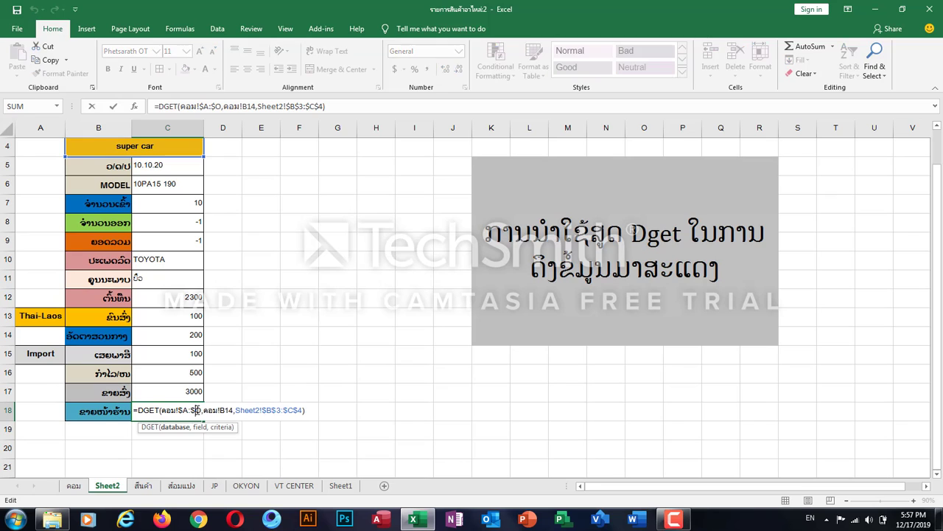
left_click(232, 409)
key("BackSpace")
key("BackSpace")
key("BackSpace")
key("BackSpace")
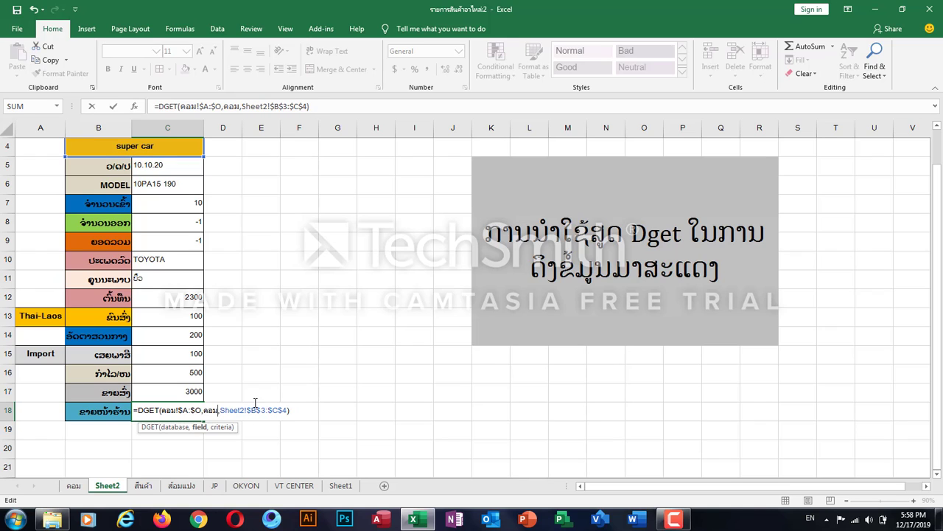
type("k")
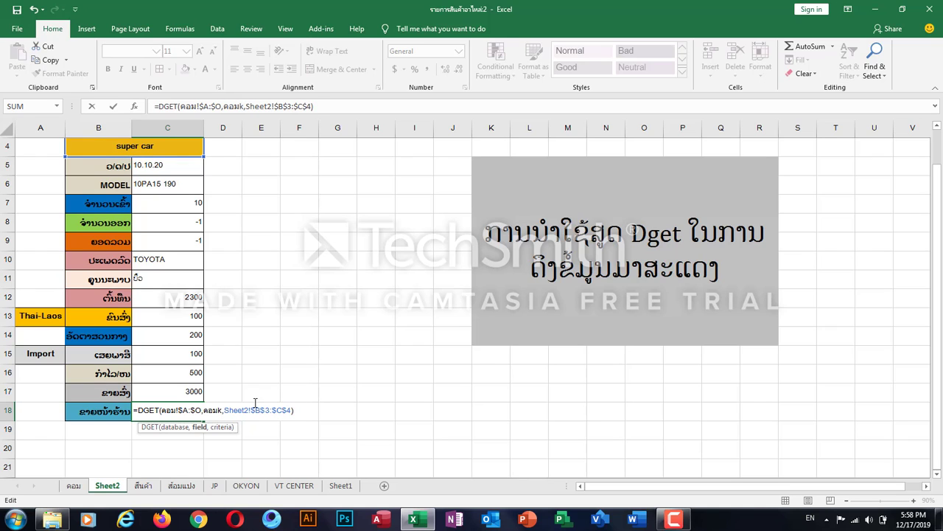
key("BackSpace")
key("BackSpace")
key("BackSpace")
key("BackSpace")
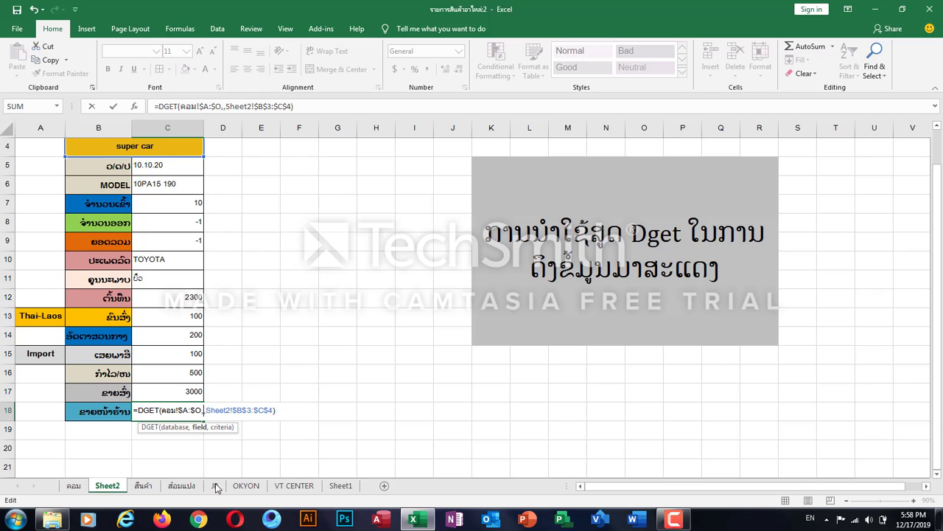
left_click(76, 487)
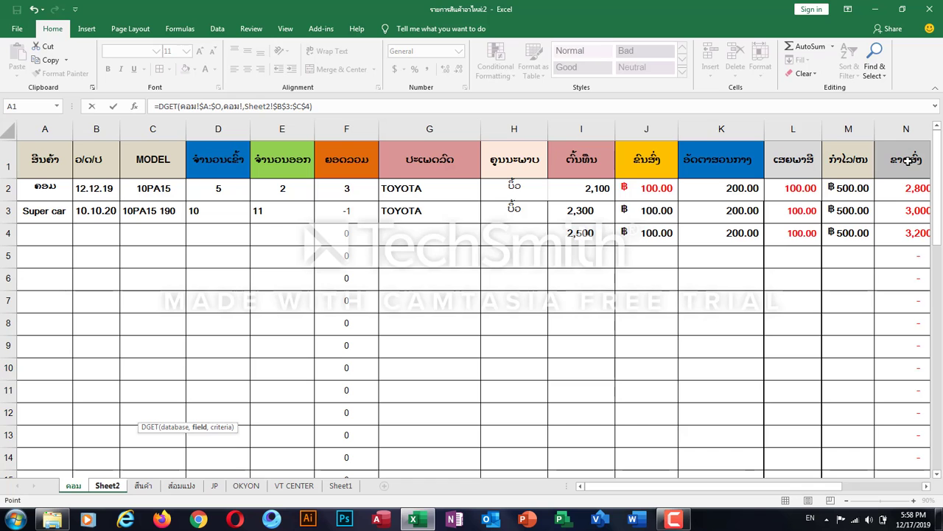
left_click_drag(618, 486, 672, 483)
left_click(721, 160)
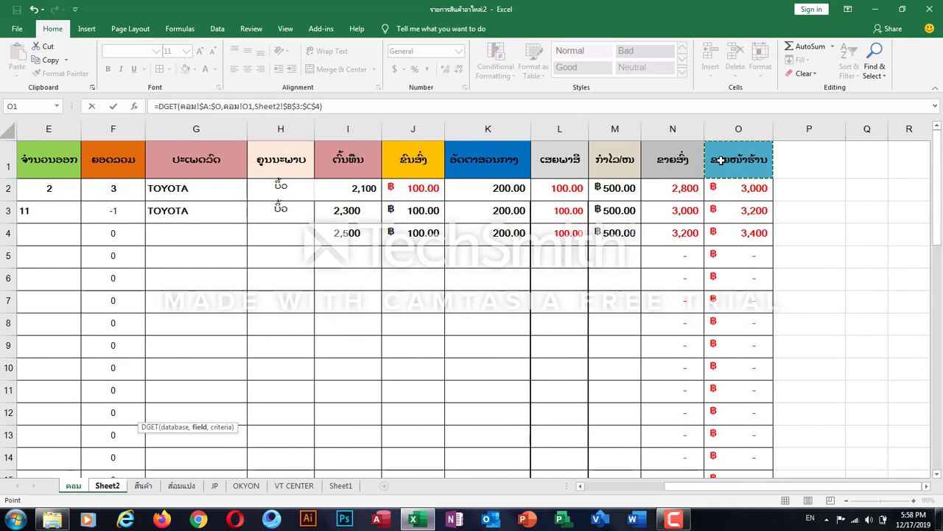
key("Return")
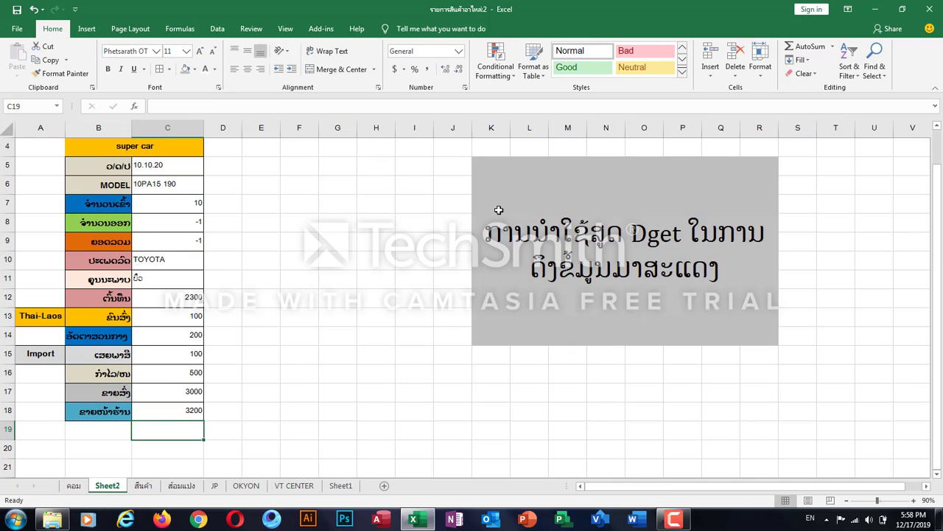
Step: On the คอม sheet, set the Super car row's outgoing quantity in E3 first to 5 and finally to 7
left_click(182, 228)
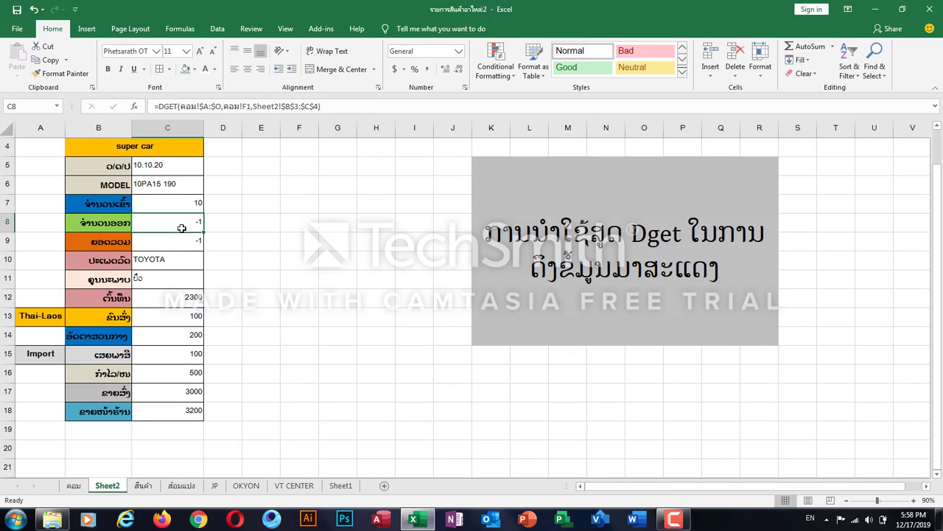
left_click(73, 485)
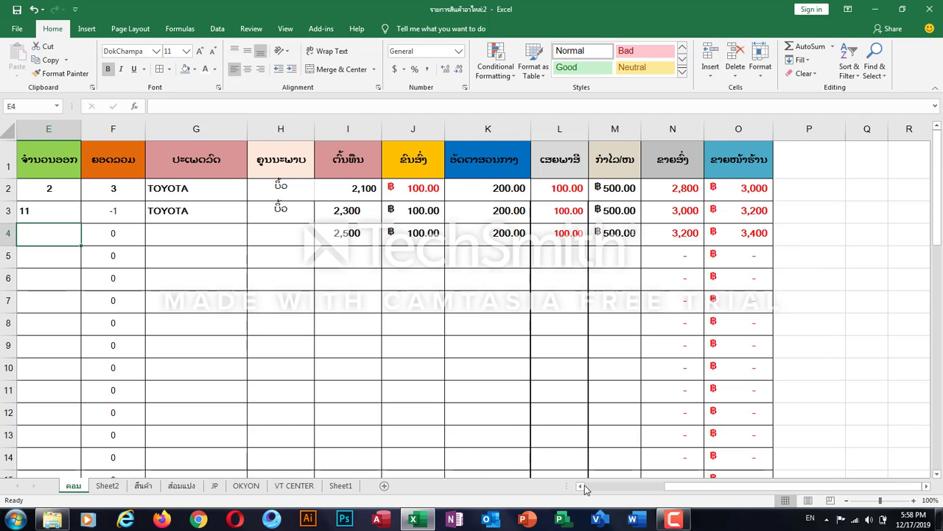
left_click_drag(664, 488, 596, 493)
left_click(346, 211)
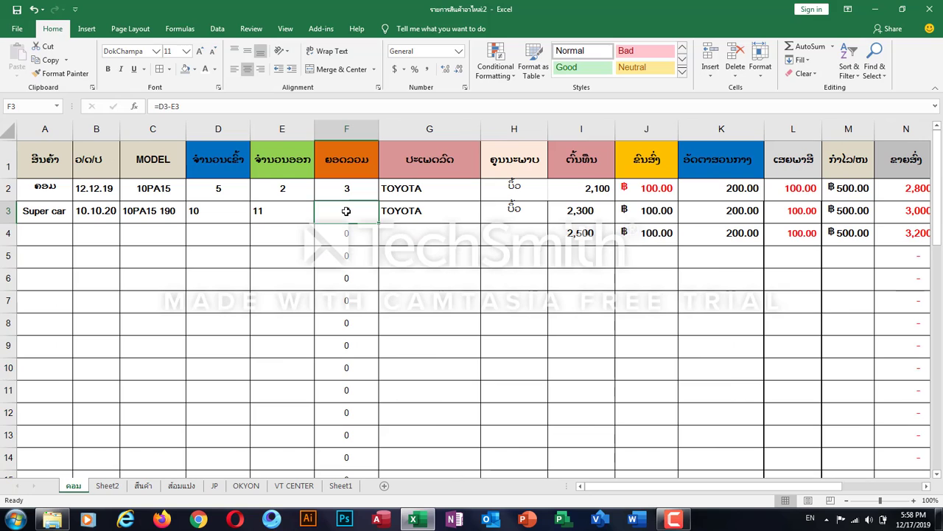
left_click(287, 215)
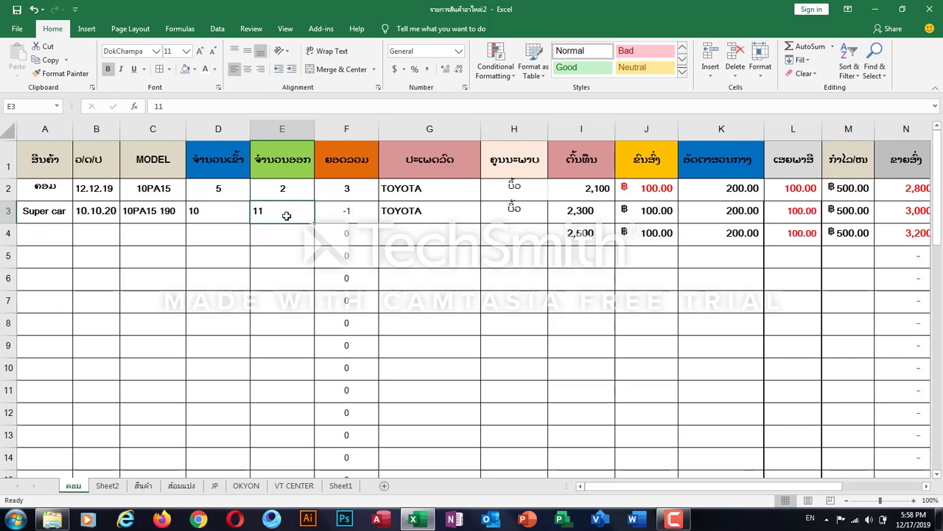
type("5")
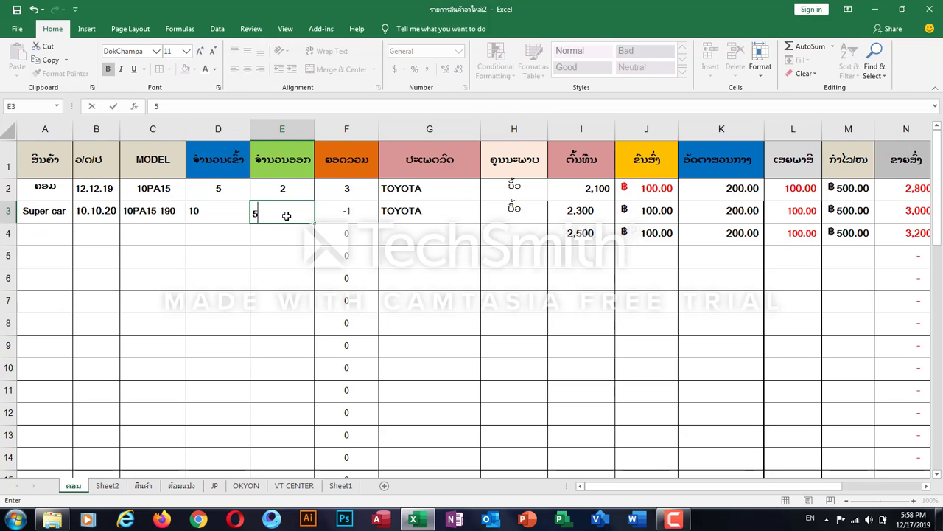
key("Return")
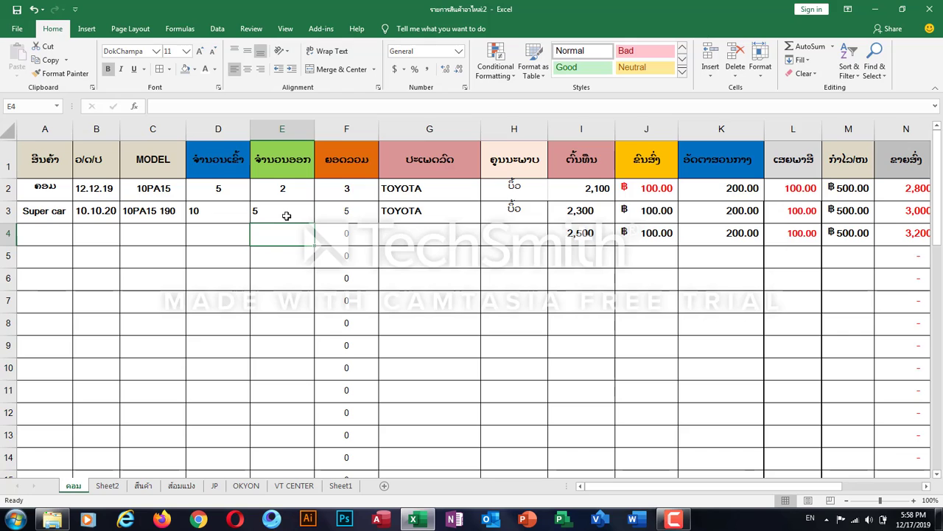
left_click(286, 212)
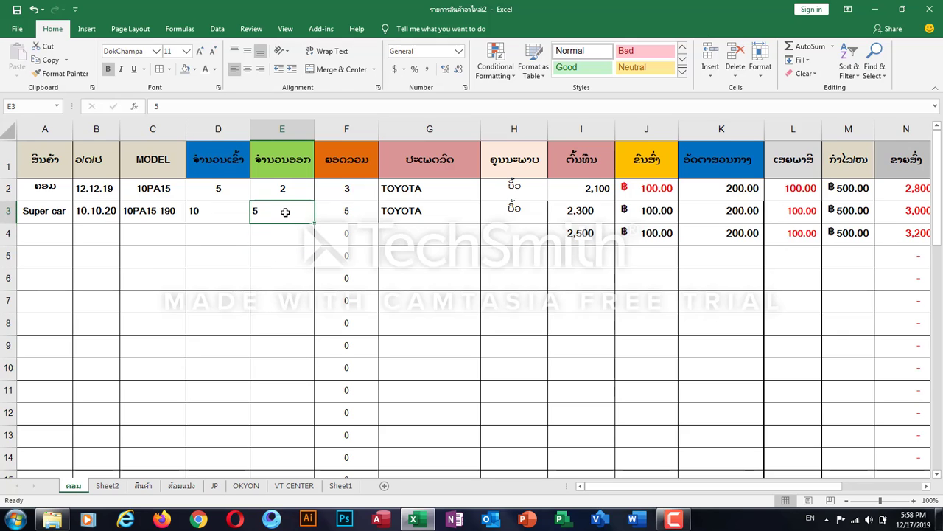
type("7")
left_click(270, 263)
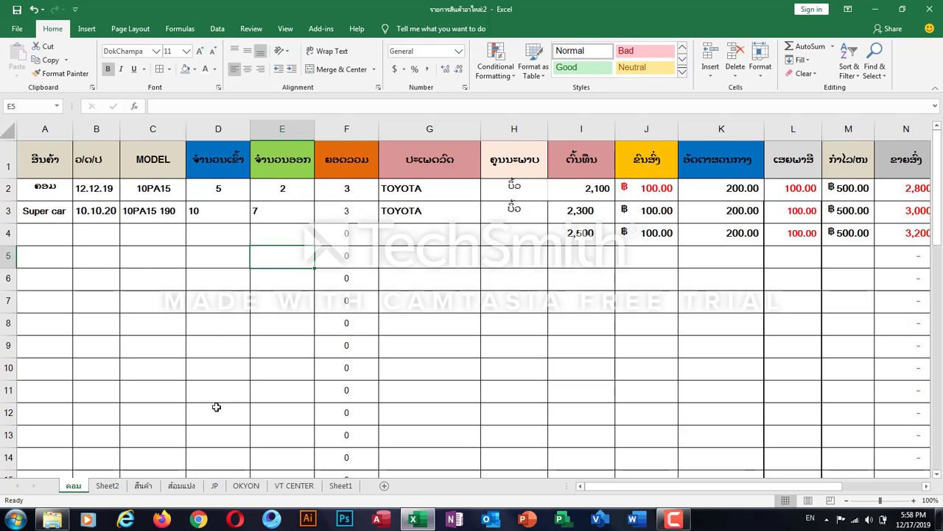
Step: Right-align the lookup results in C5:C18 on Sheet2
left_click(107, 485)
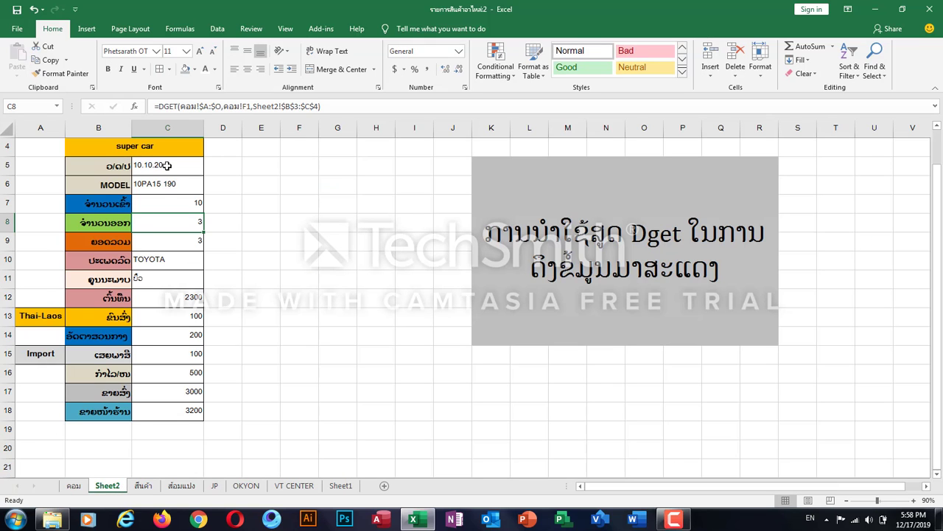
left_click_drag(167, 165, 196, 398)
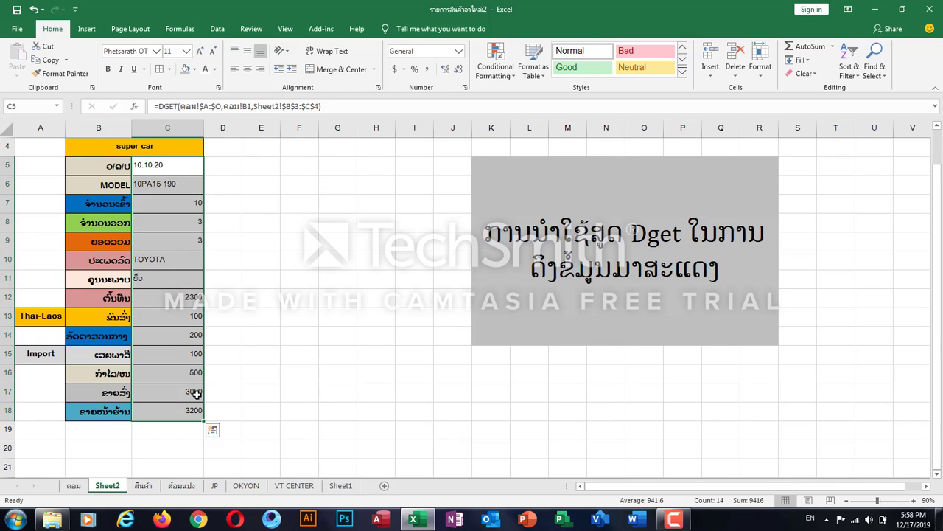
left_click(260, 70)
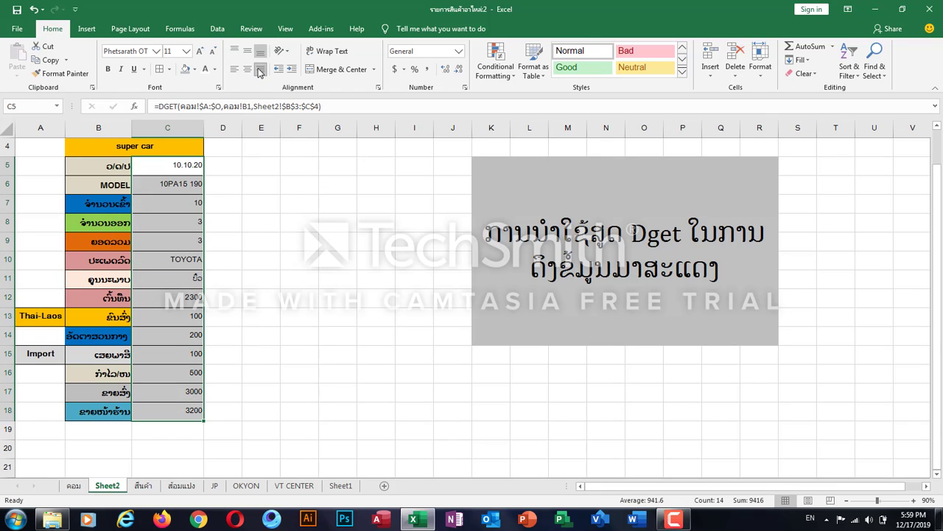
left_click(170, 184)
left_click(252, 223)
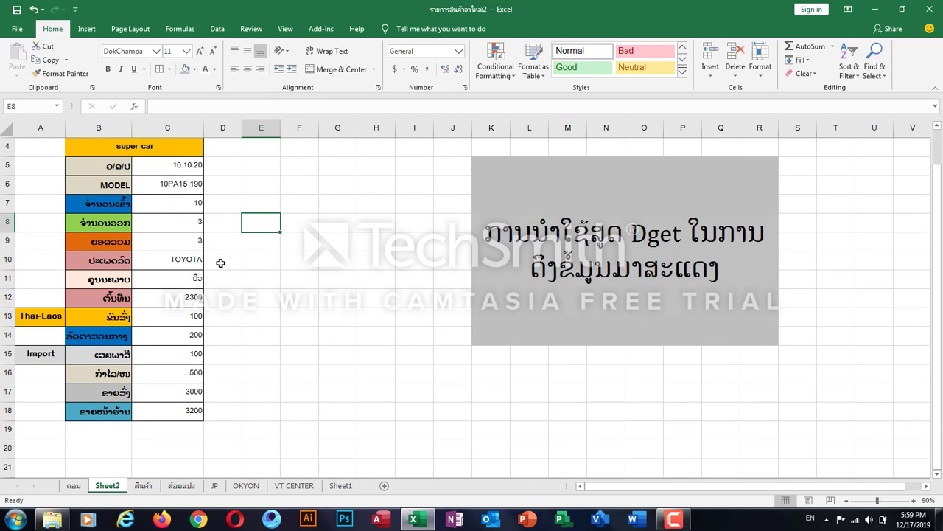
left_click(263, 297)
scroll(264, 296, "up", 1)
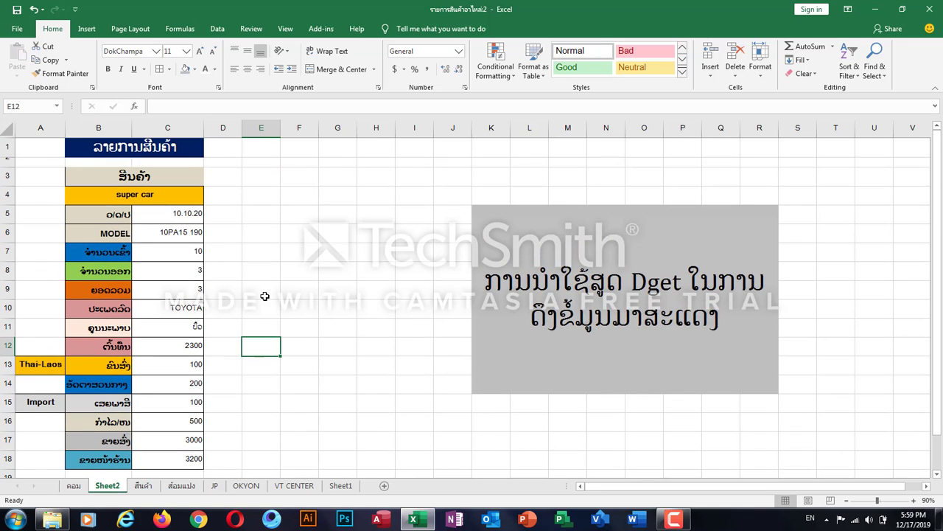